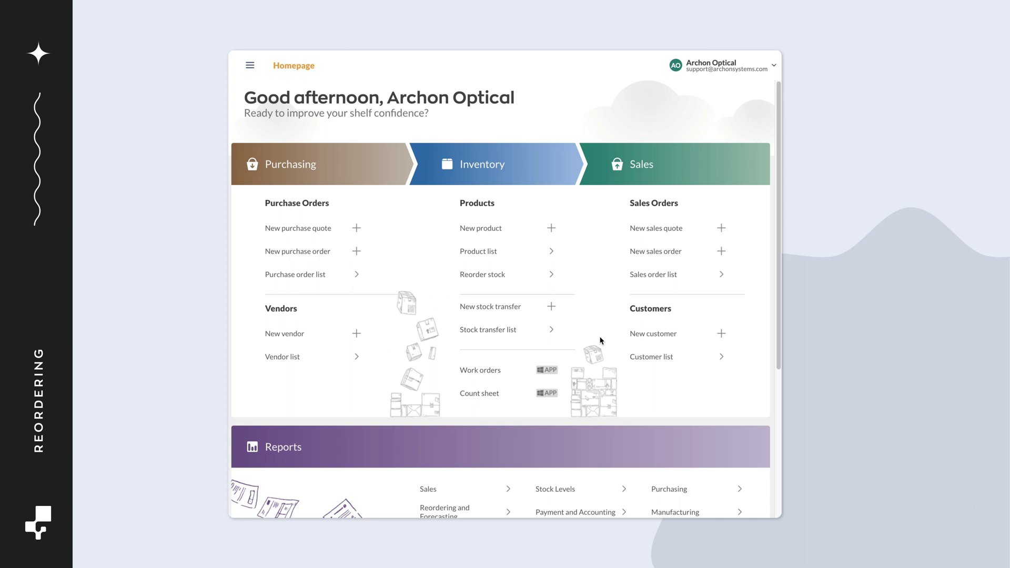
- Open the Cyclone product from the full product list and bring up its reorder settings
{"action": "left_click", "coordinate": [490, 254]}
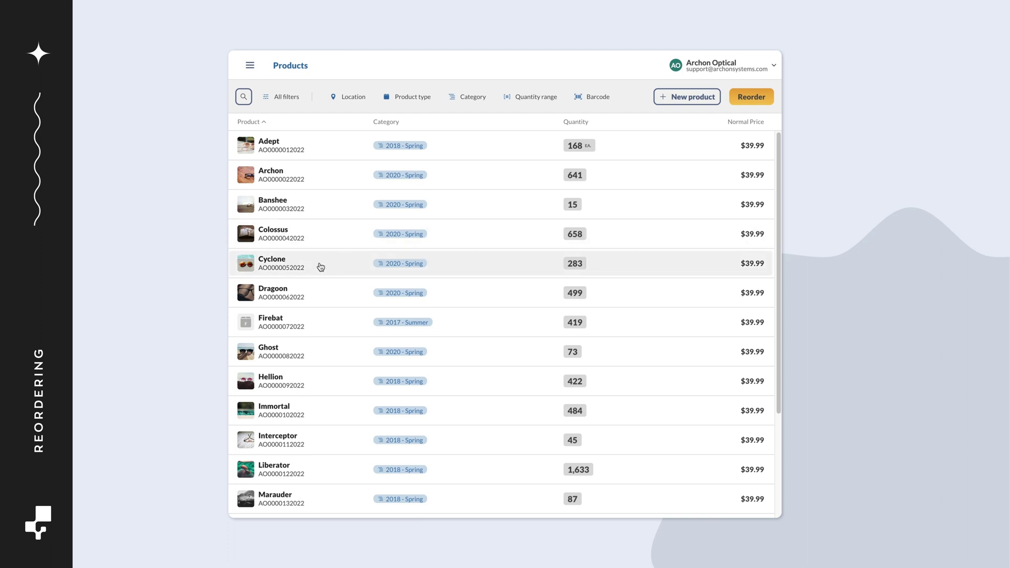
{"action": "left_click", "coordinate": [319, 266]}
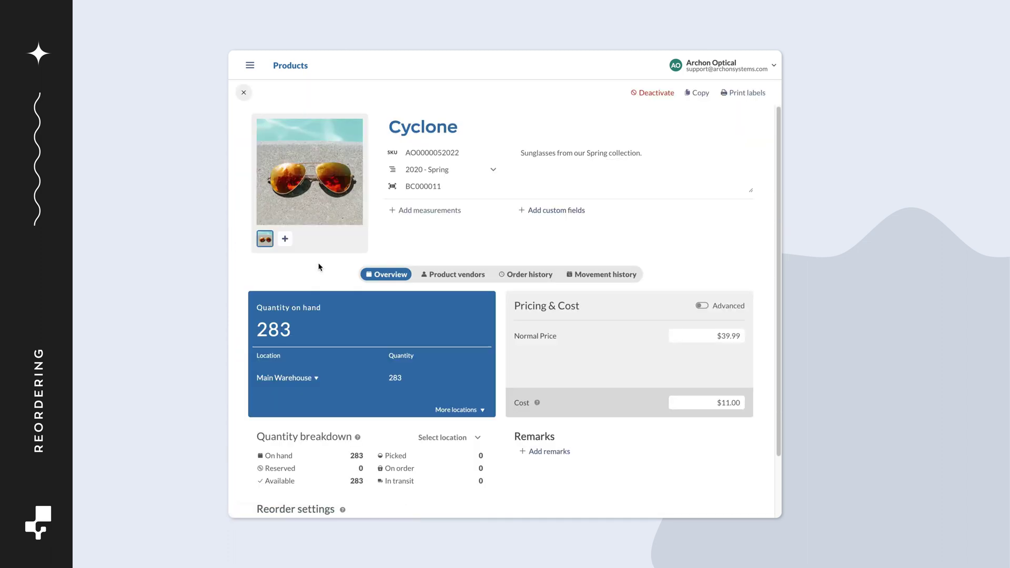
{"action": "scroll", "coordinate": [319, 266], "scroll_direction": "down", "scroll_amount": 3}
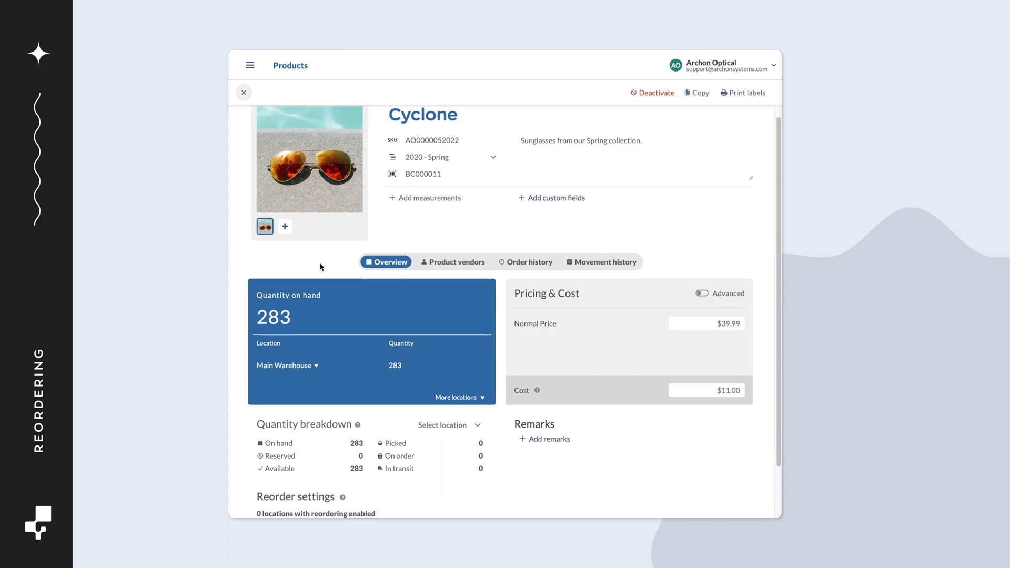
{"action": "left_click", "coordinate": [284, 472]}
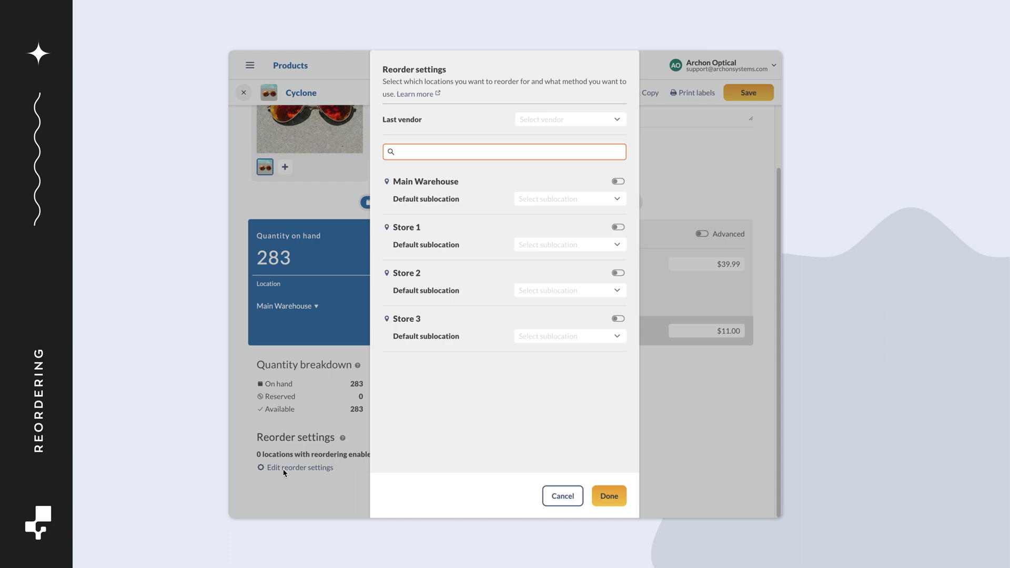
- Switch on Main Warehouse reordering for Cyclone and create default sublocation A-1
{"action": "left_click", "coordinate": [618, 180]}
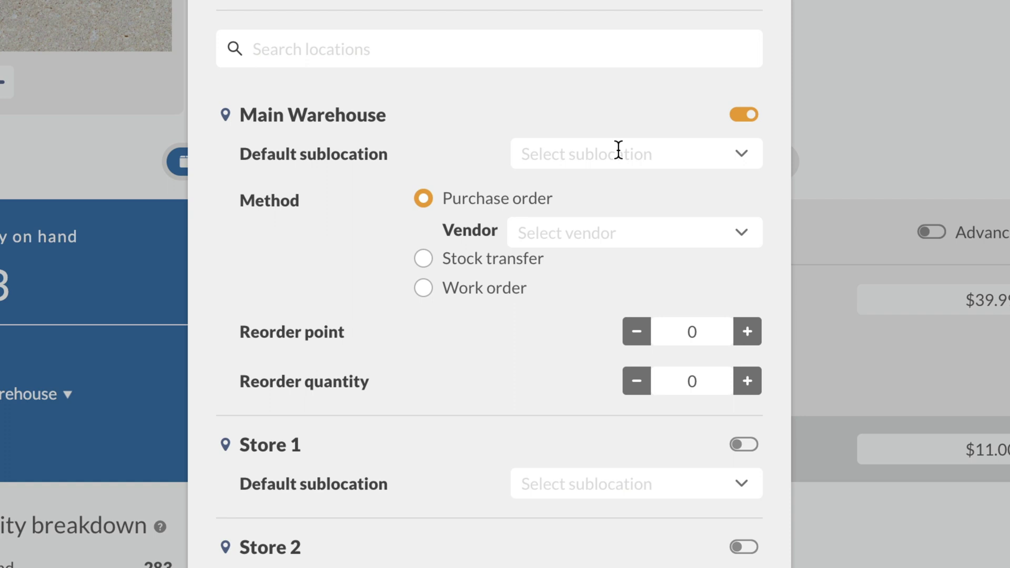
{"action": "left_click", "coordinate": [618, 152]}
{"action": "type", "text": "A"}
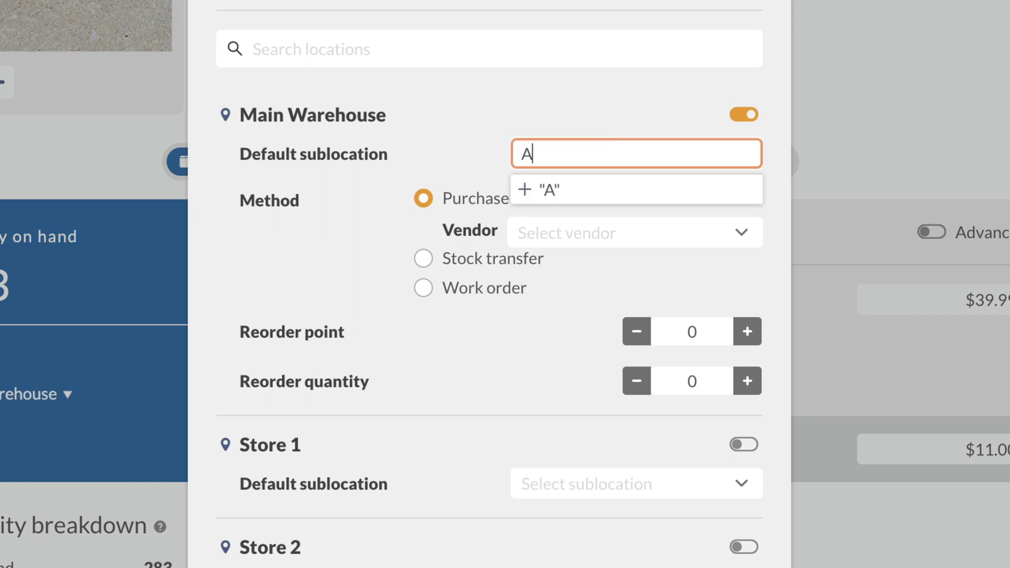
{"action": "type", "text": "-1"}
{"action": "left_click", "coordinate": [596, 189]}
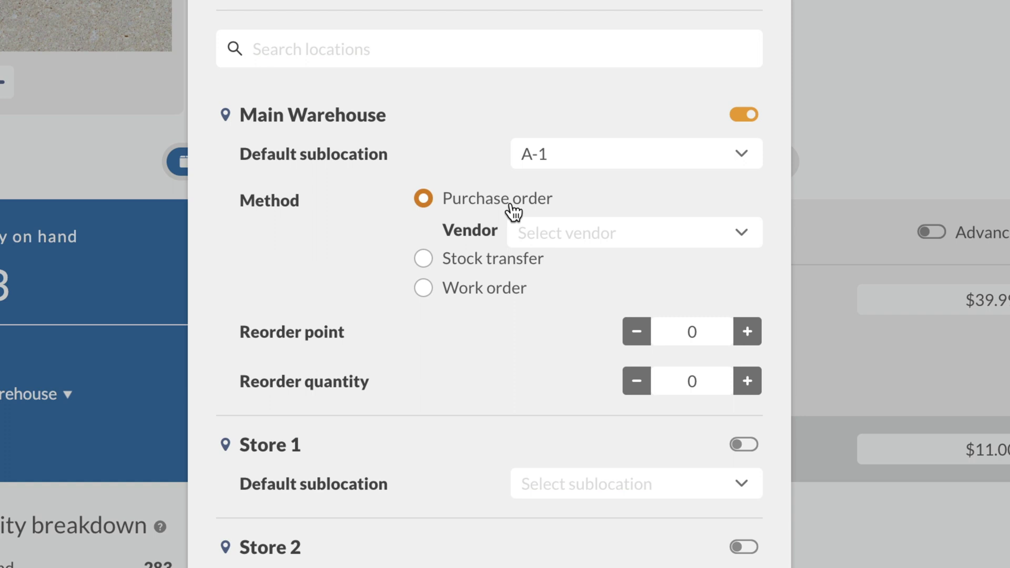
- Set Main Warehouse vendor to Alphabet Optics, reorder point 500, reorder quantity 1500
{"action": "left_click", "coordinate": [734, 233]}
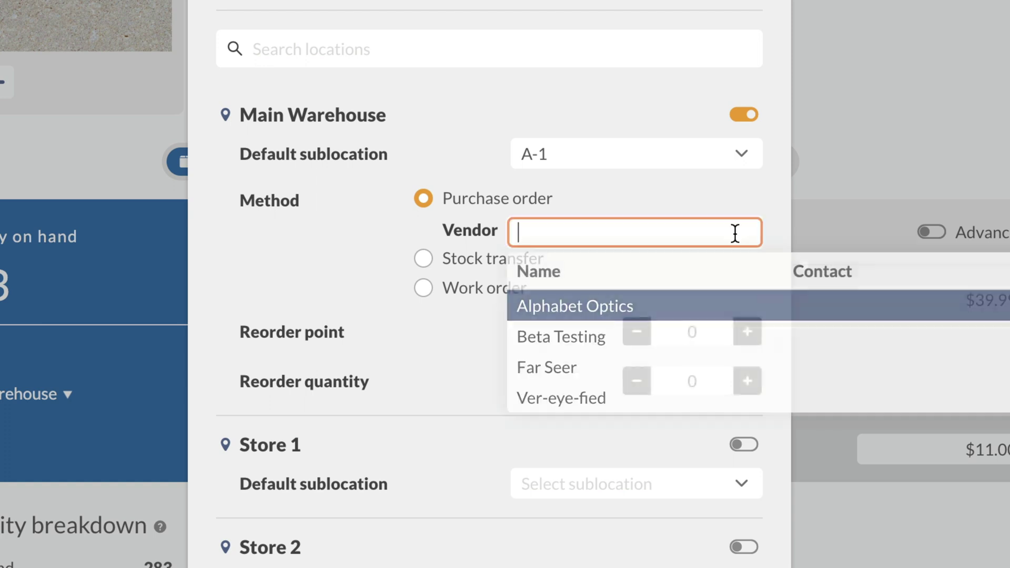
{"action": "left_click", "coordinate": [602, 309]}
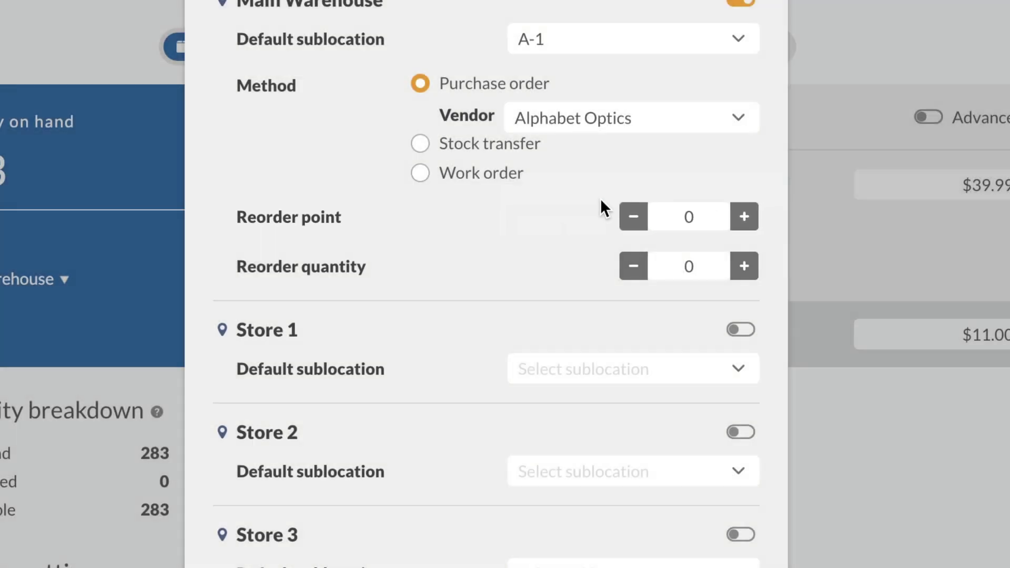
{"action": "left_click", "coordinate": [673, 211]}
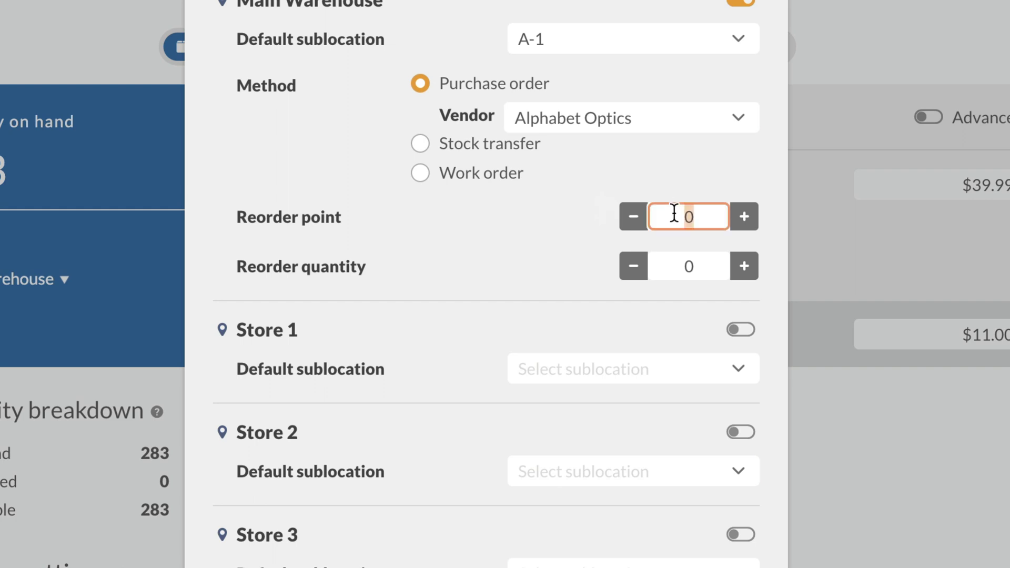
{"action": "type", "text": "500"}
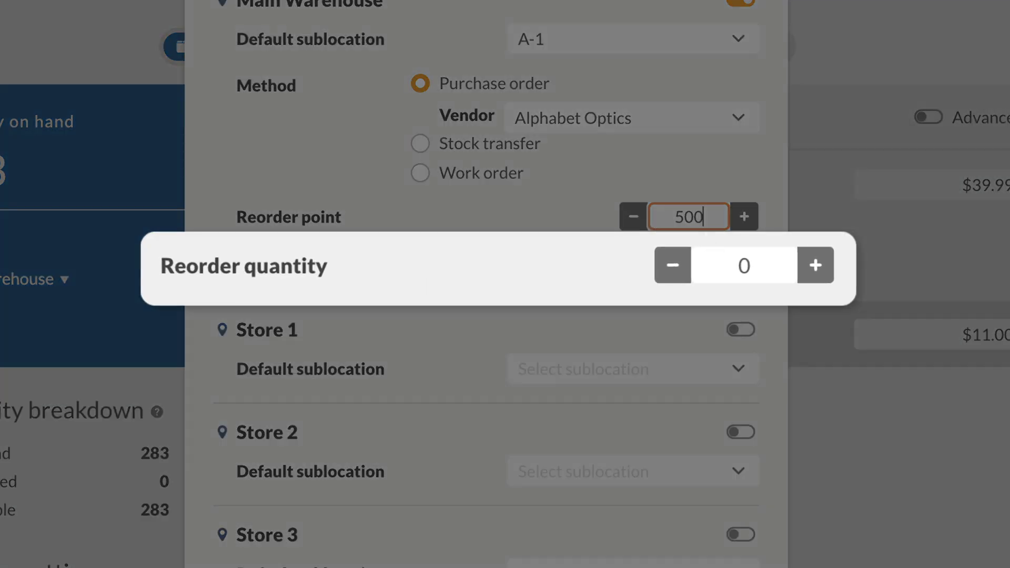
{"action": "left_click", "coordinate": [666, 259]}
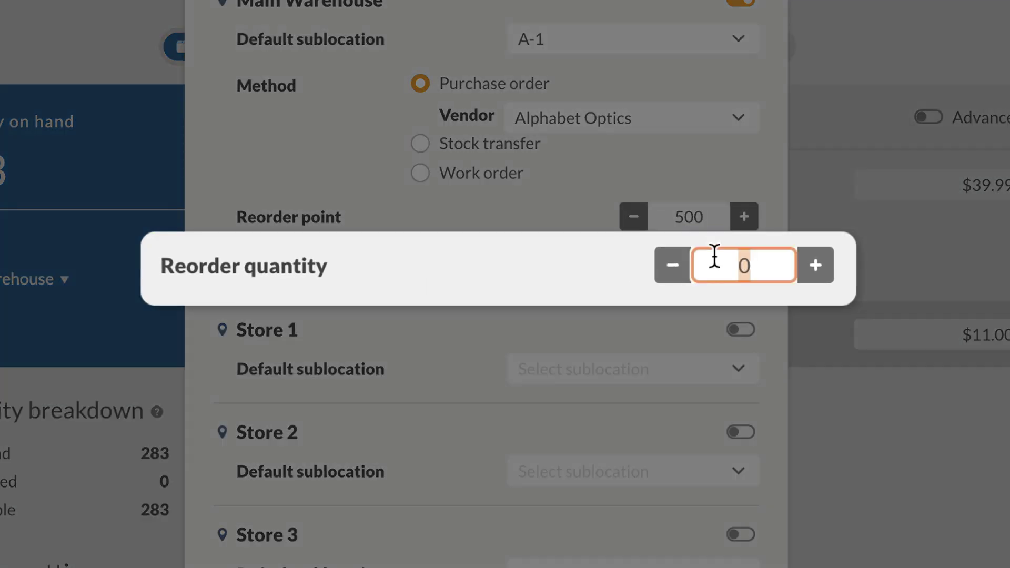
{"action": "type", "text": "1500"}
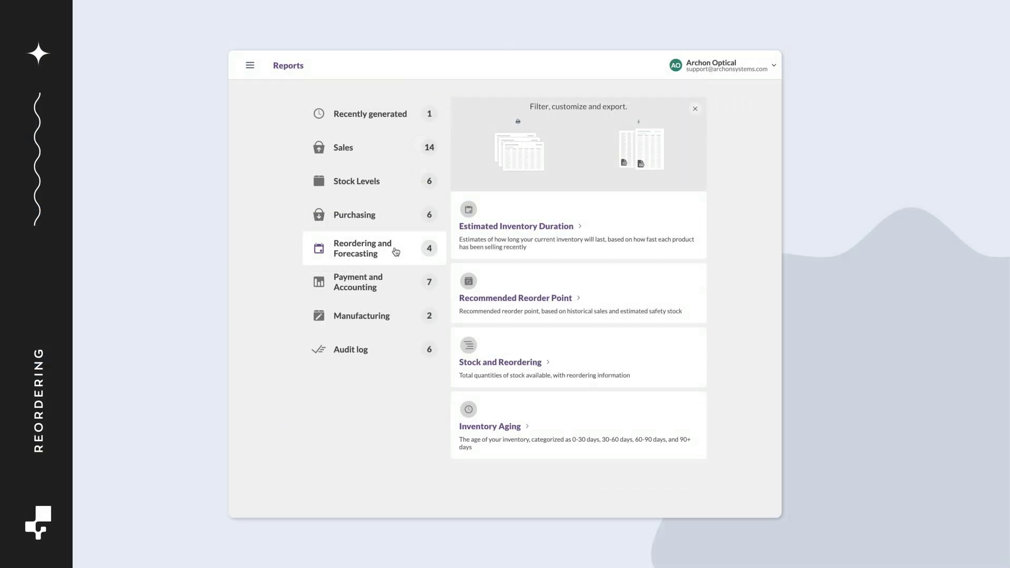
- Generate the Recommended Reorder Point report filtered to the Main Warehouse location
{"action": "left_click", "coordinate": [507, 310]}
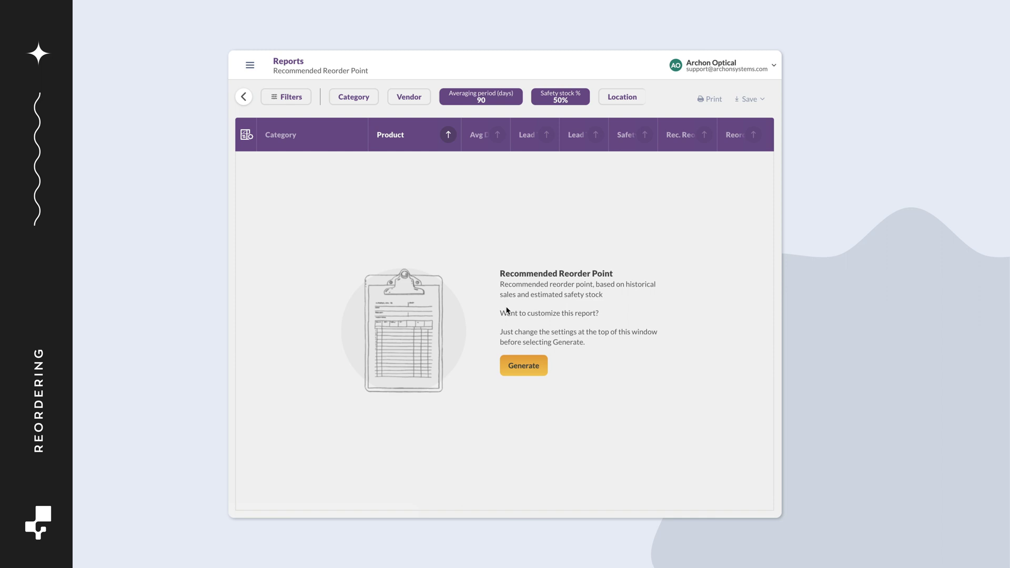
{"action": "left_click", "coordinate": [608, 103]}
{"action": "left_click", "coordinate": [618, 120]}
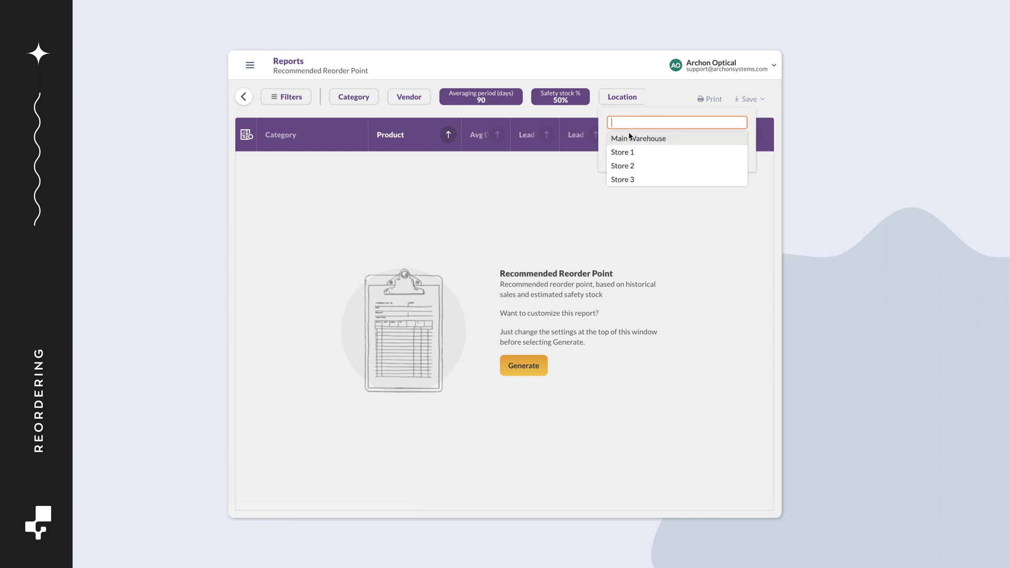
{"action": "left_click", "coordinate": [630, 138]}
{"action": "left_click", "coordinate": [729, 156]}
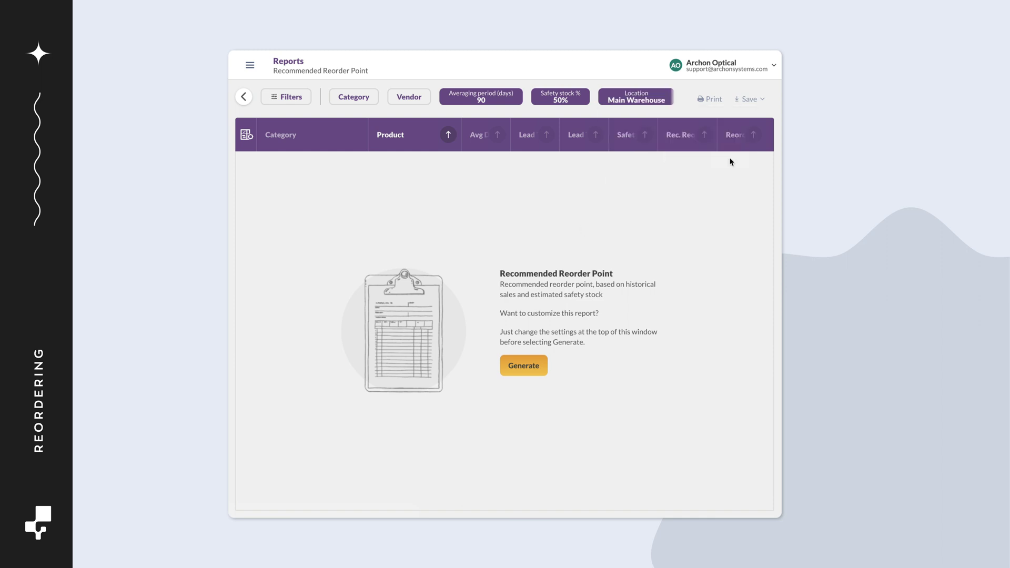
{"action": "left_click", "coordinate": [522, 366]}
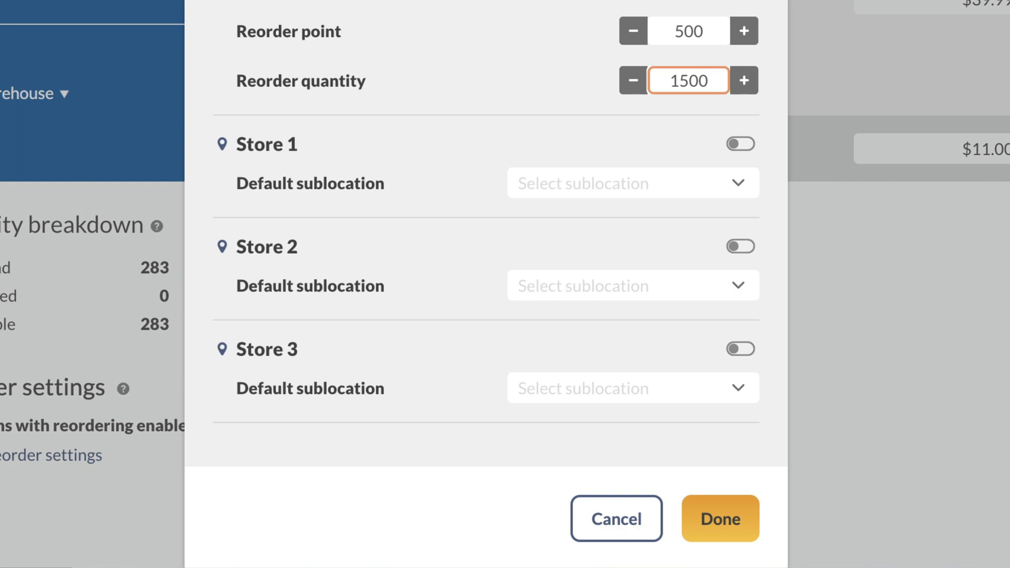
- Enable Store 1 restocking by stock transfer from Main Warehouse, reorder point 150, quantity 500
{"action": "left_click", "coordinate": [733, 144]}
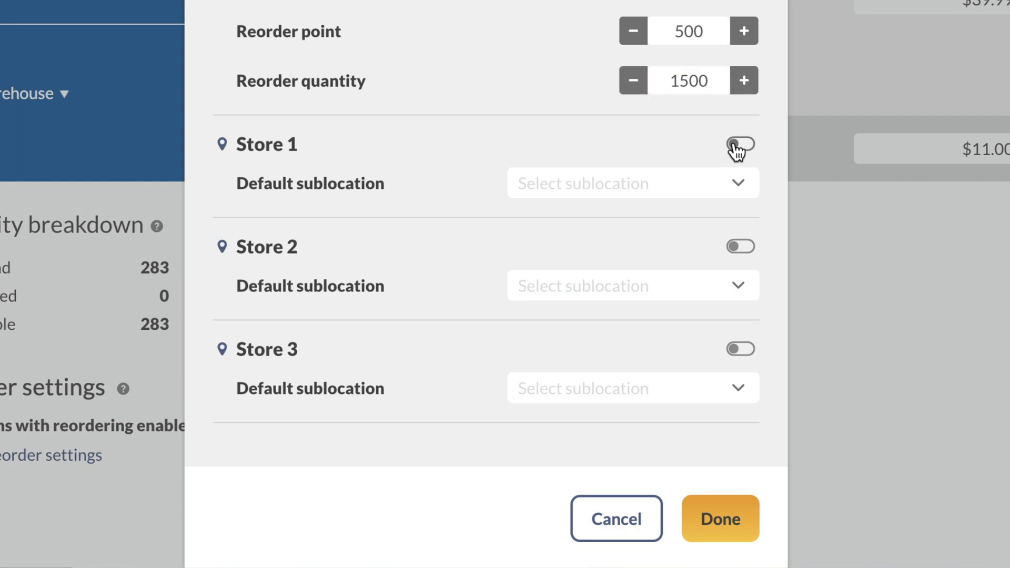
{"action": "left_click", "coordinate": [733, 146]}
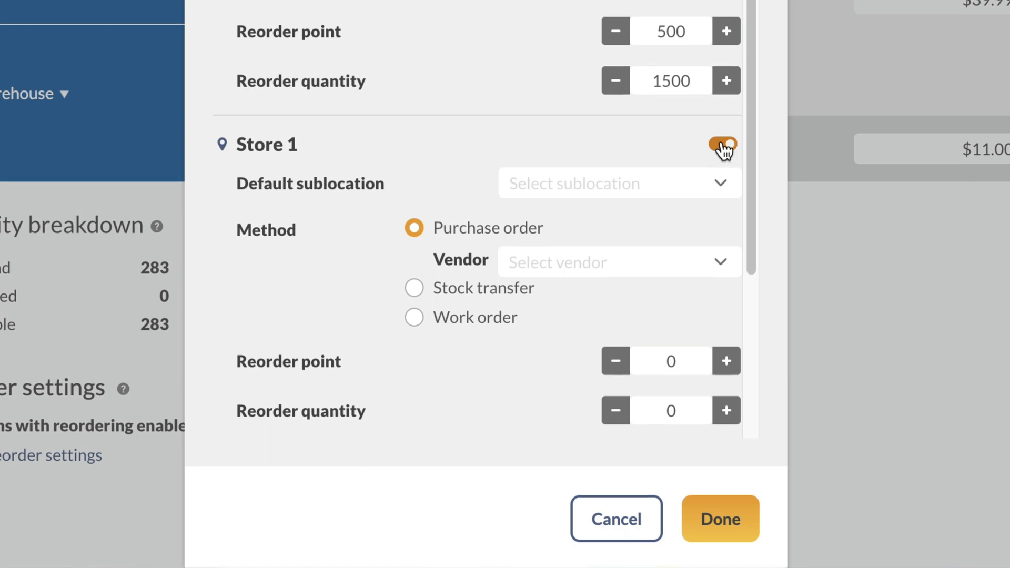
{"action": "left_click", "coordinate": [492, 287]}
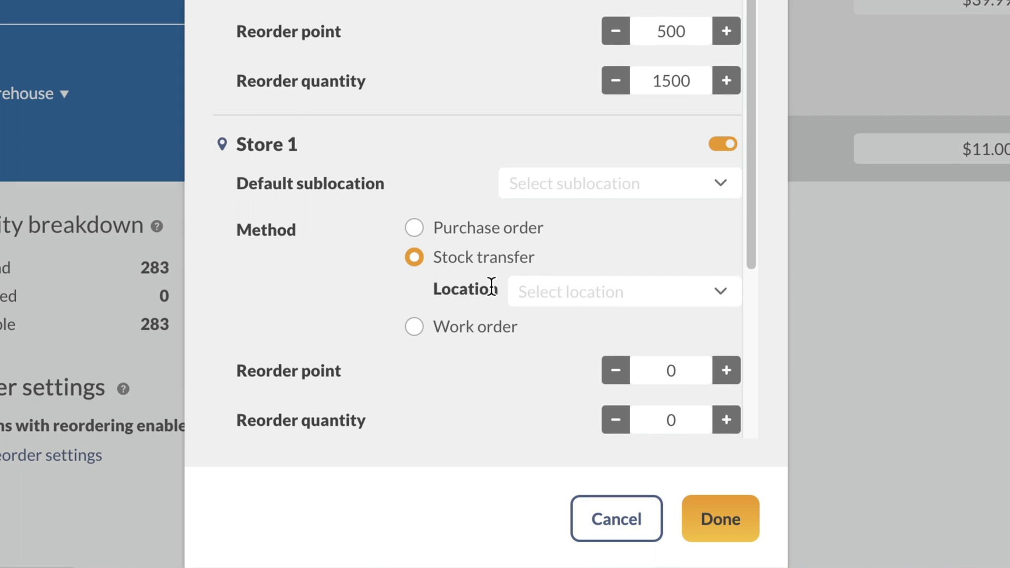
{"action": "left_click", "coordinate": [702, 291]}
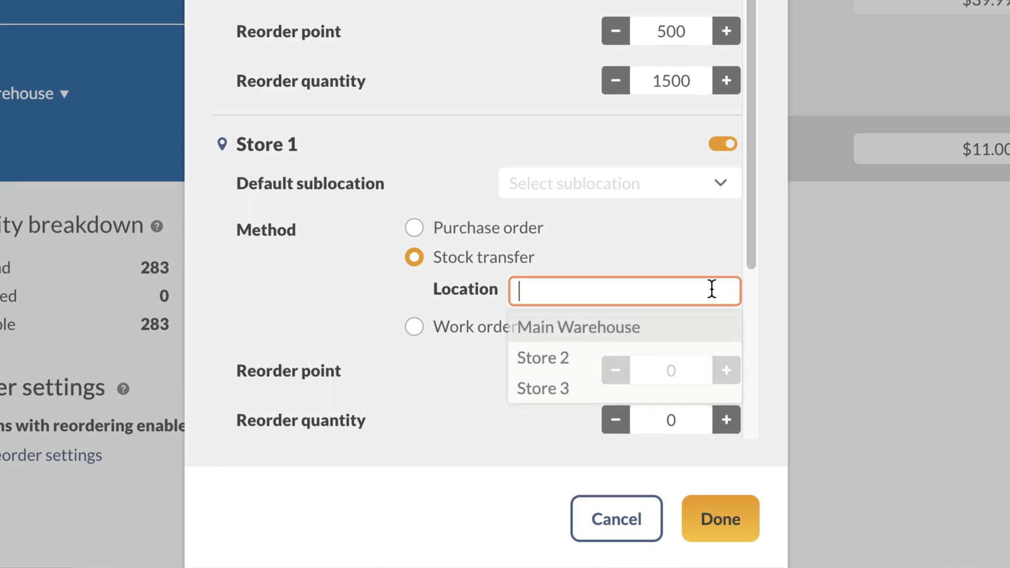
{"action": "left_click", "coordinate": [638, 331]}
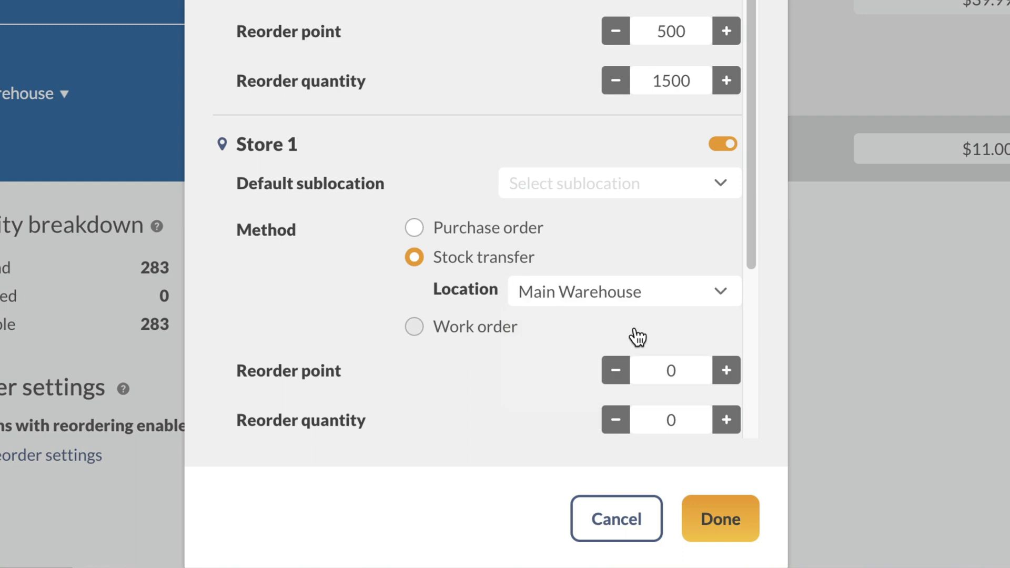
{"action": "left_click", "coordinate": [671, 368]}
{"action": "type", "text": "150"}
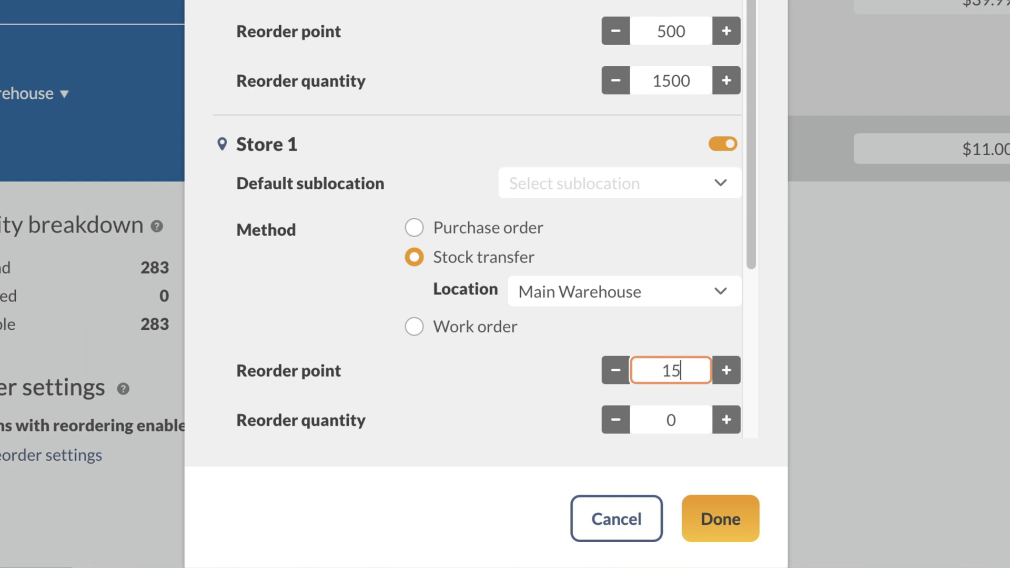
{"action": "left_click", "coordinate": [667, 413]}
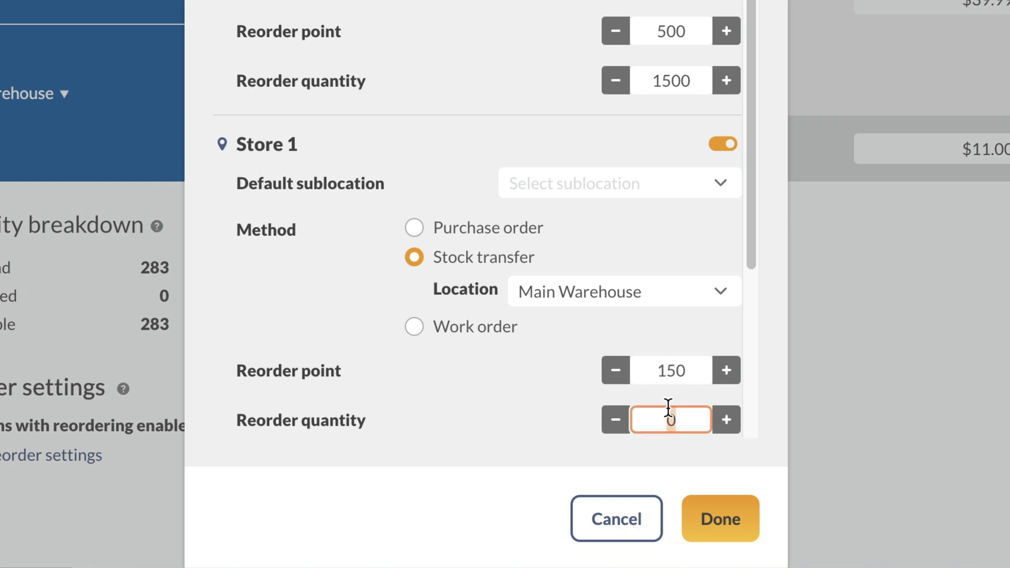
{"action": "type", "text": "500"}
{"action": "left_click_drag", "start_coordinate": [749, 236], "coordinate": [750, 392]}
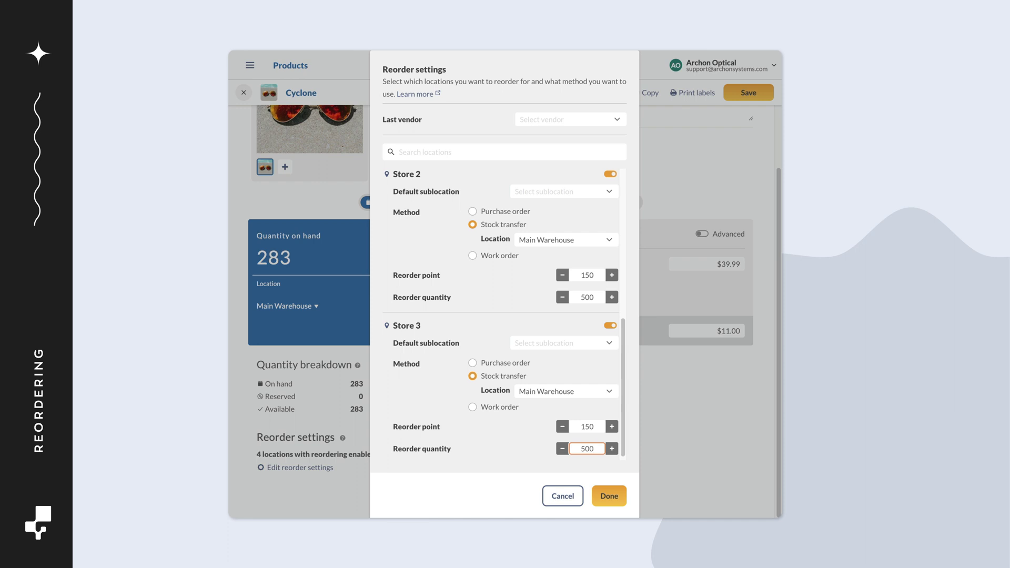
- Save Cyclone's reorder settings and open the Hellion gift set's reorder settings
{"action": "left_click", "coordinate": [595, 464]}
{"action": "left_click", "coordinate": [608, 502]}
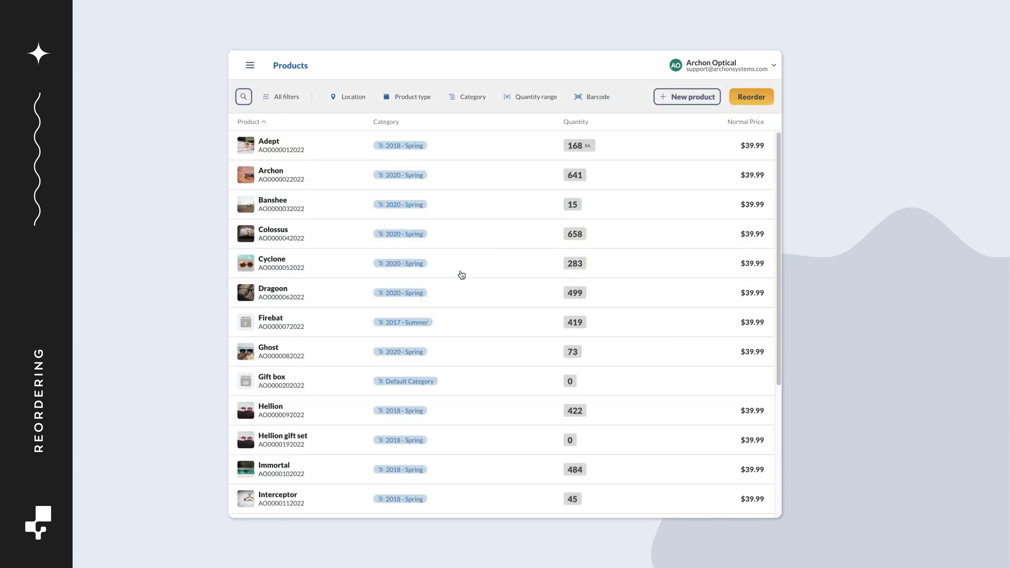
{"action": "left_click", "coordinate": [308, 441]}
{"action": "scroll", "coordinate": [313, 434], "scroll_direction": "down", "scroll_amount": 2}
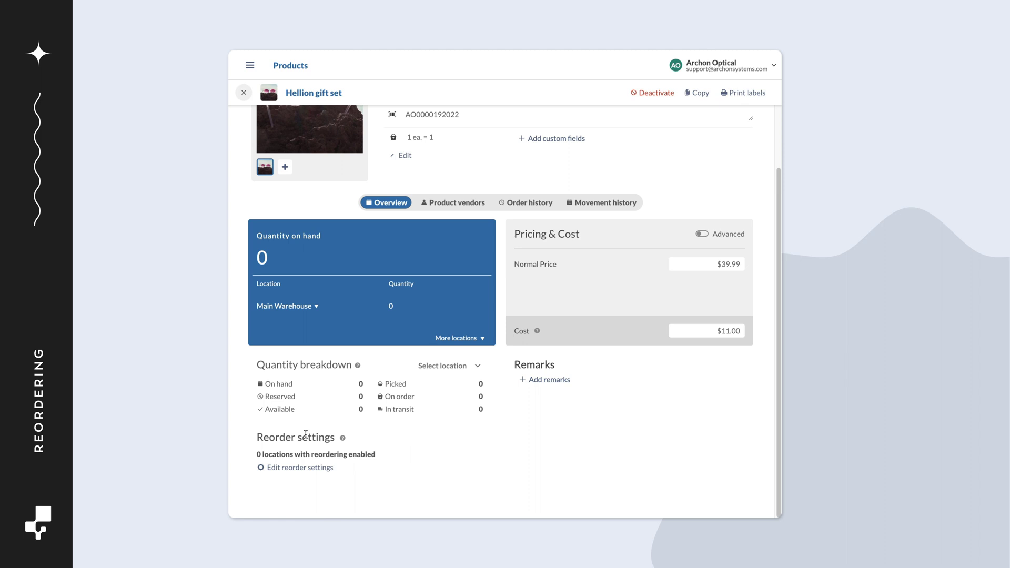
{"action": "left_click", "coordinate": [282, 470]}
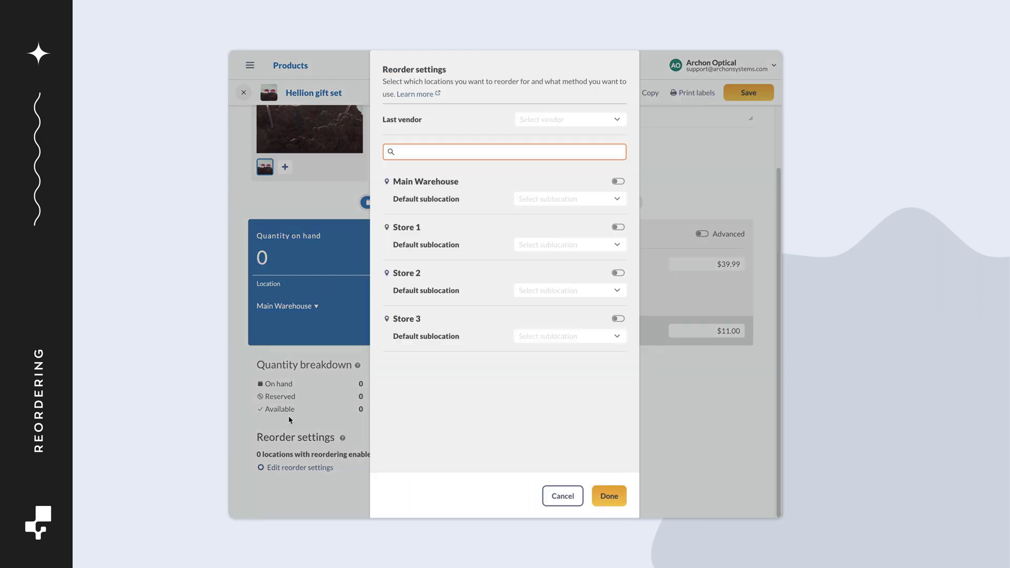
- Enable Main Warehouse reordering by work order for the gift set, point 5, quantity 15
{"action": "left_click", "coordinate": [618, 181]}
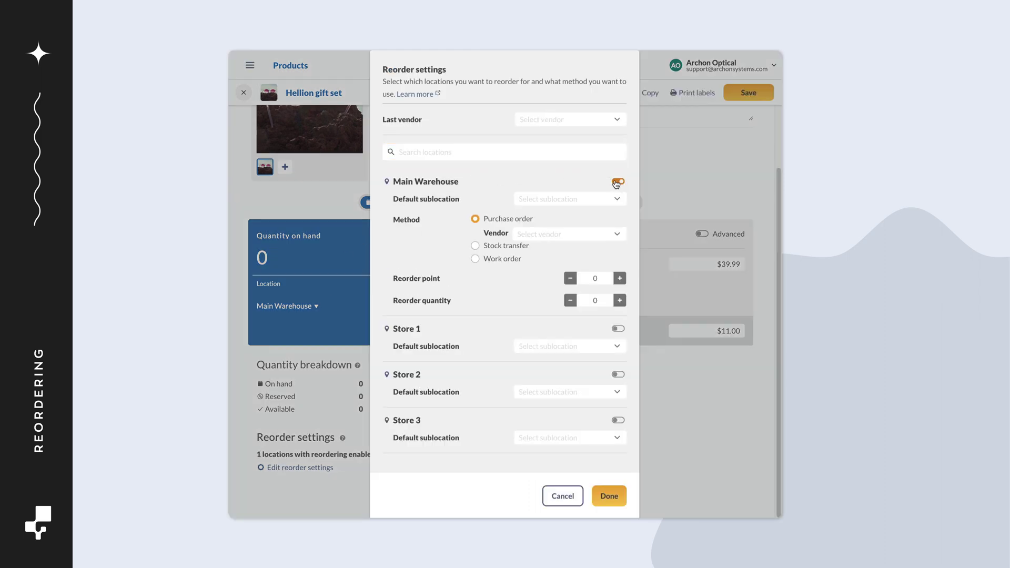
{"action": "left_click", "coordinate": [482, 258]}
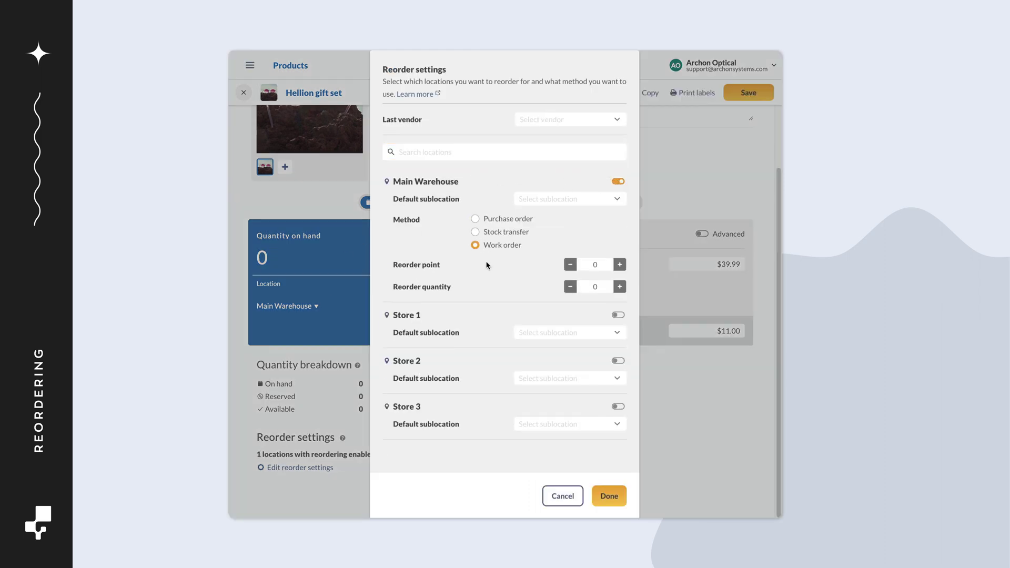
{"action": "left_click", "coordinate": [592, 267]}
{"action": "type", "text": "5"}
{"action": "left_click", "coordinate": [586, 284]}
{"action": "type", "text": "15"}
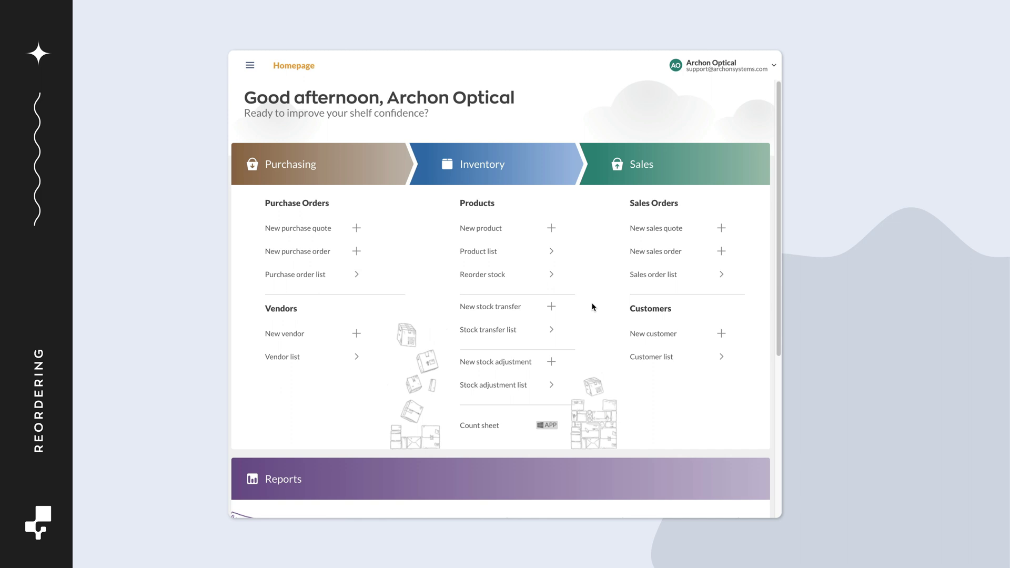
- Start a stock reorder for the Main Warehouse location
{"action": "left_click", "coordinate": [503, 275]}
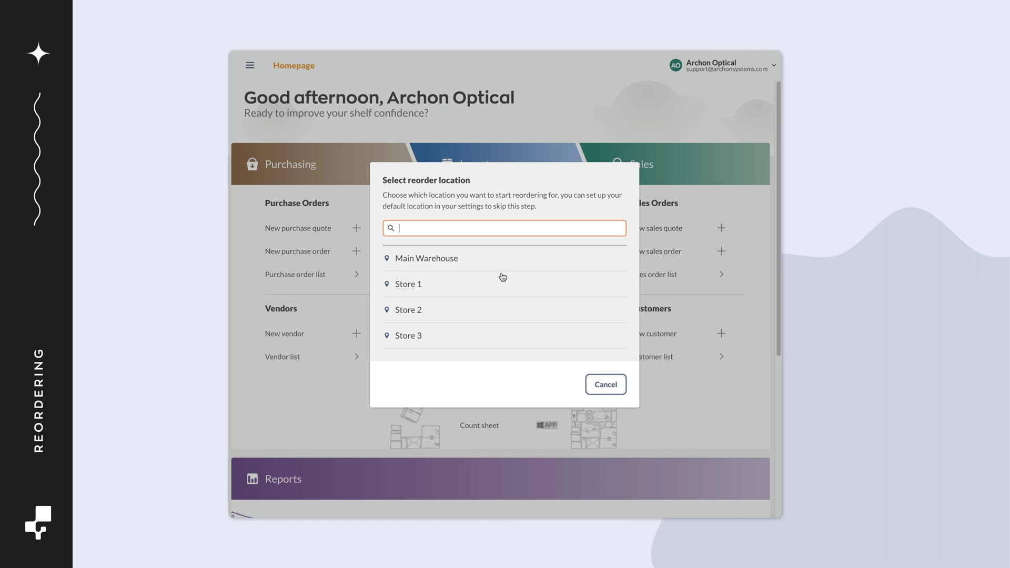
{"action": "left_click", "coordinate": [471, 261]}
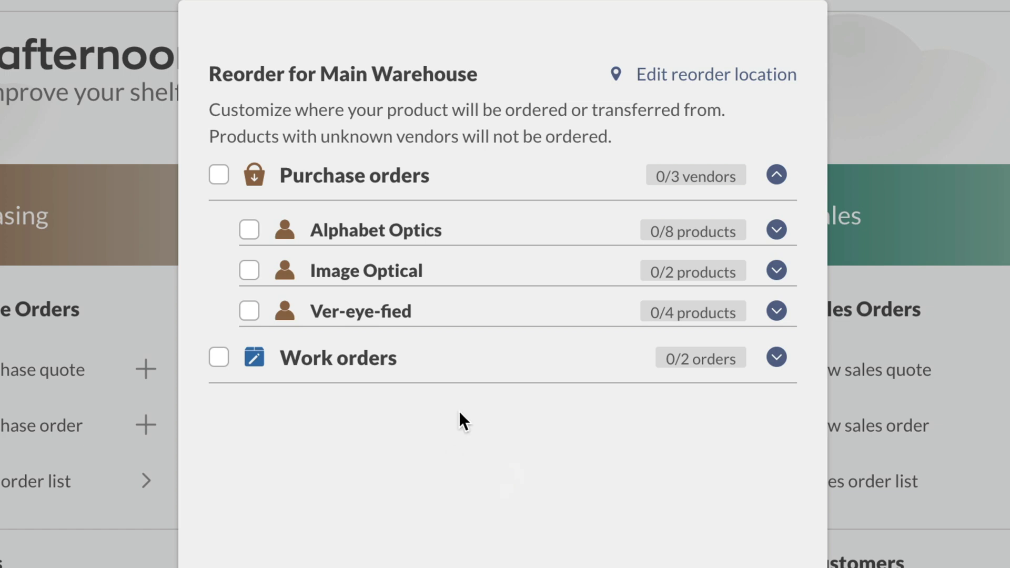
- Move Cyclone from vendor Alphabet Optics to Image Optical in the reorder list
{"action": "left_click", "coordinate": [776, 232]}
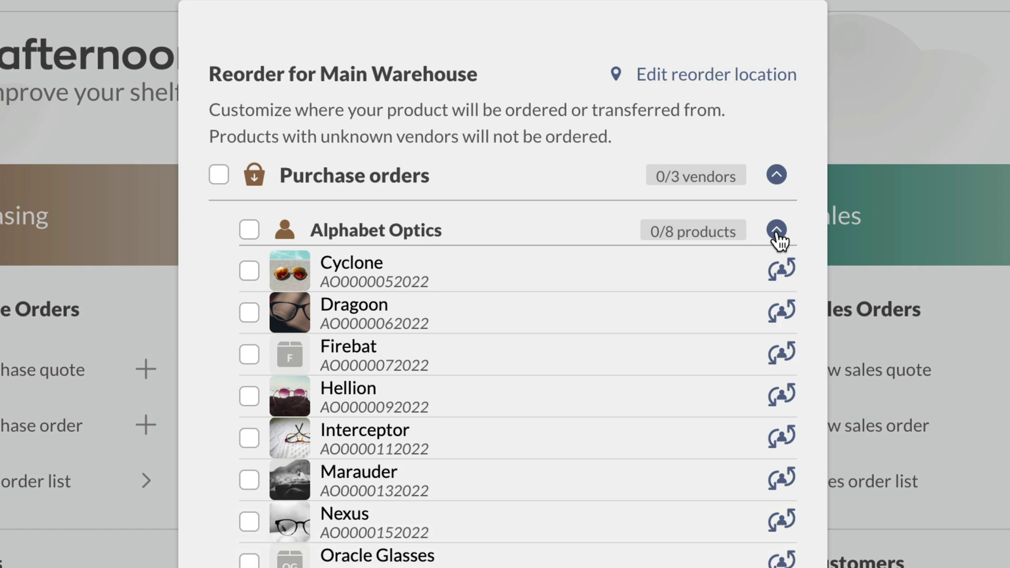
{"action": "left_click", "coordinate": [782, 271]}
{"action": "left_click", "coordinate": [725, 326]}
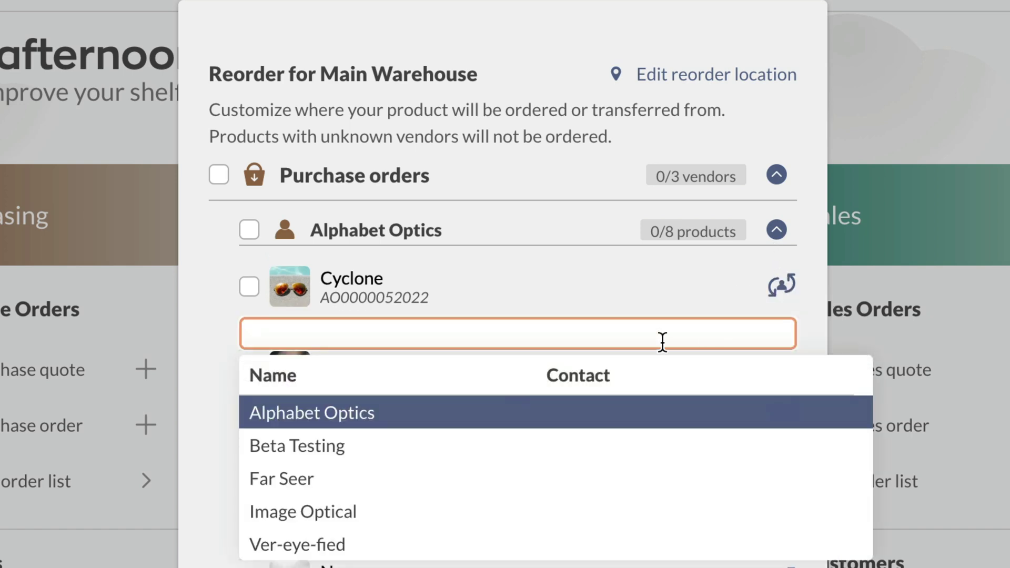
{"action": "left_click", "coordinate": [461, 503]}
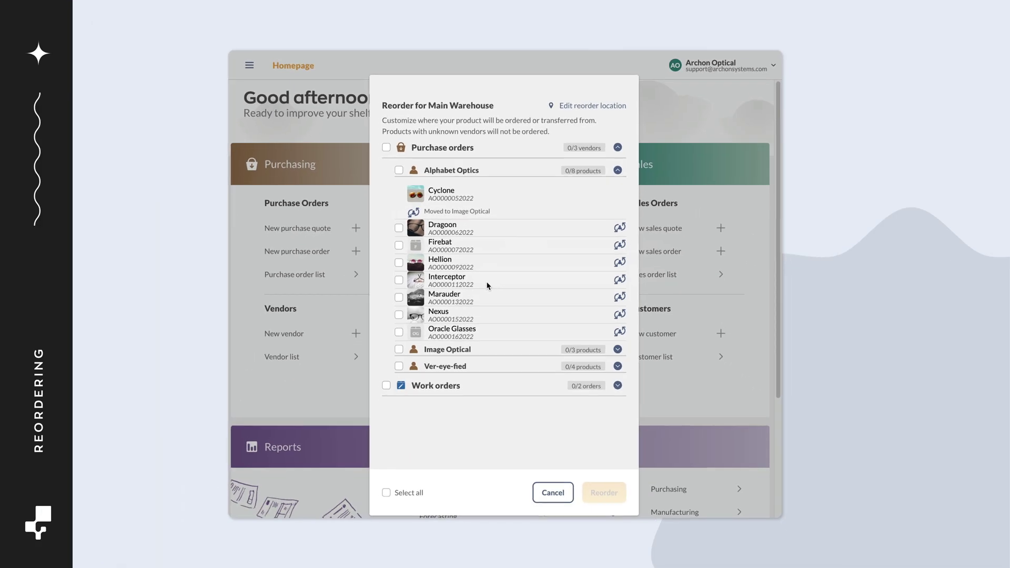
{"action": "left_click", "coordinate": [617, 350]}
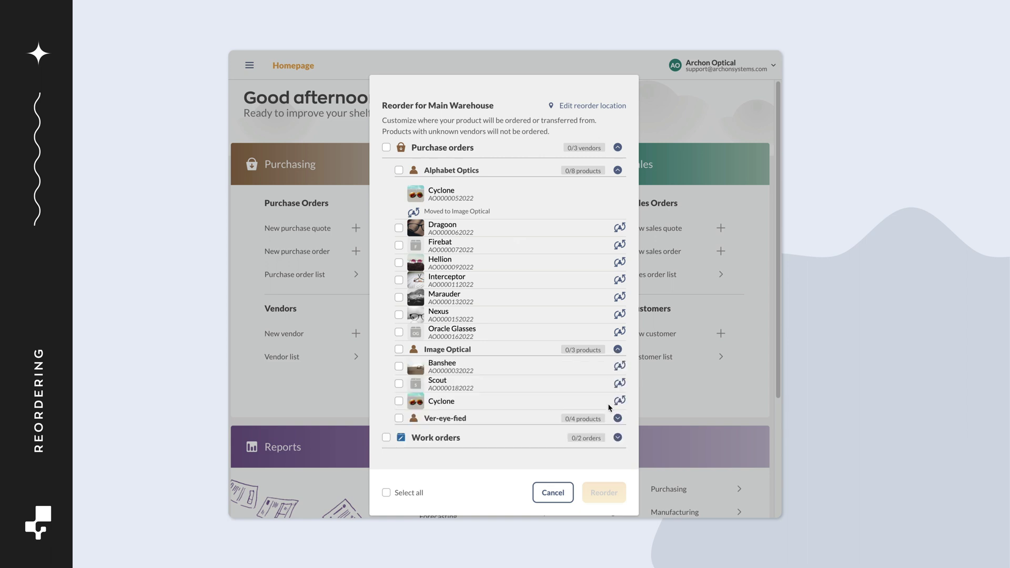
- Tick purchase orders for Alphabet Optics, Image Optical and Ver-eye-fied, each product at 1500 units
{"action": "left_click", "coordinate": [617, 420]}
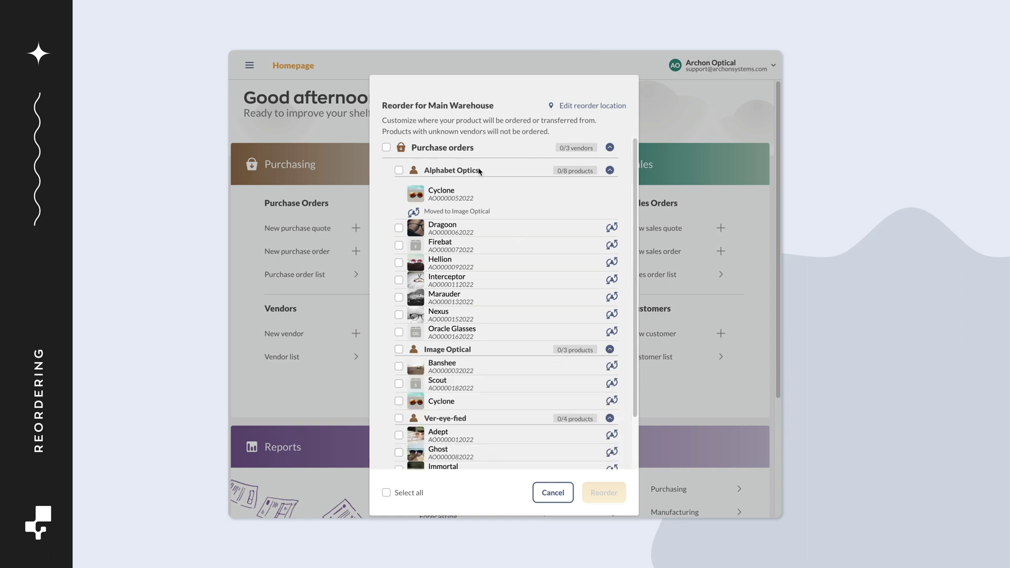
{"action": "left_click", "coordinate": [386, 148]}
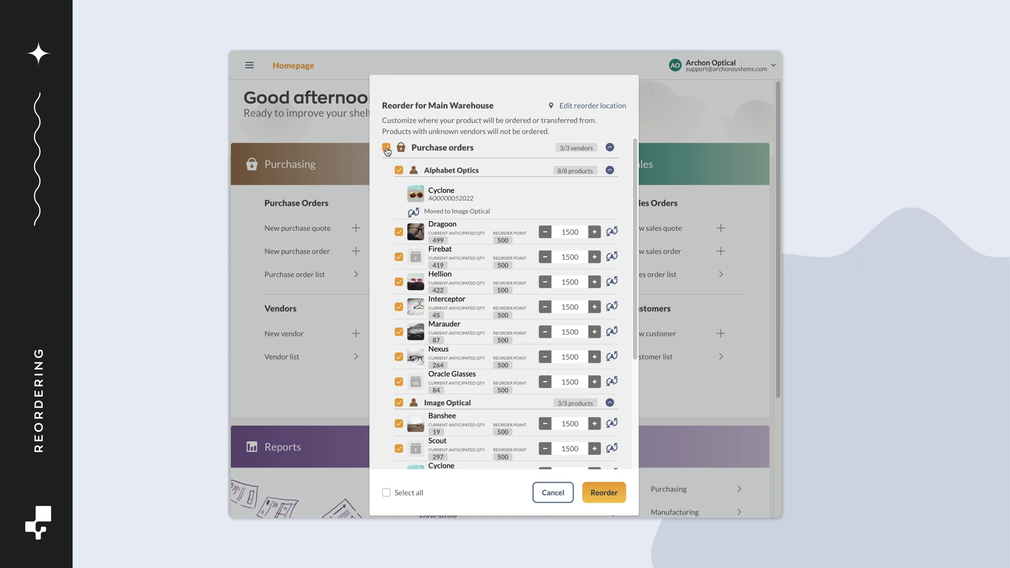
{"action": "left_click", "coordinate": [612, 170]}
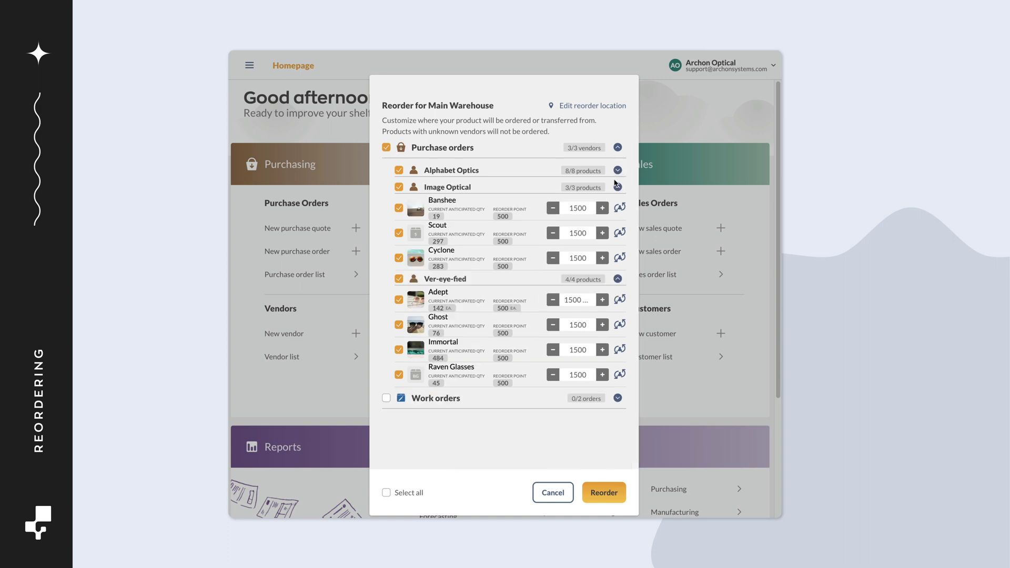
{"action": "left_click", "coordinate": [616, 187]}
{"action": "left_click", "coordinate": [618, 204]}
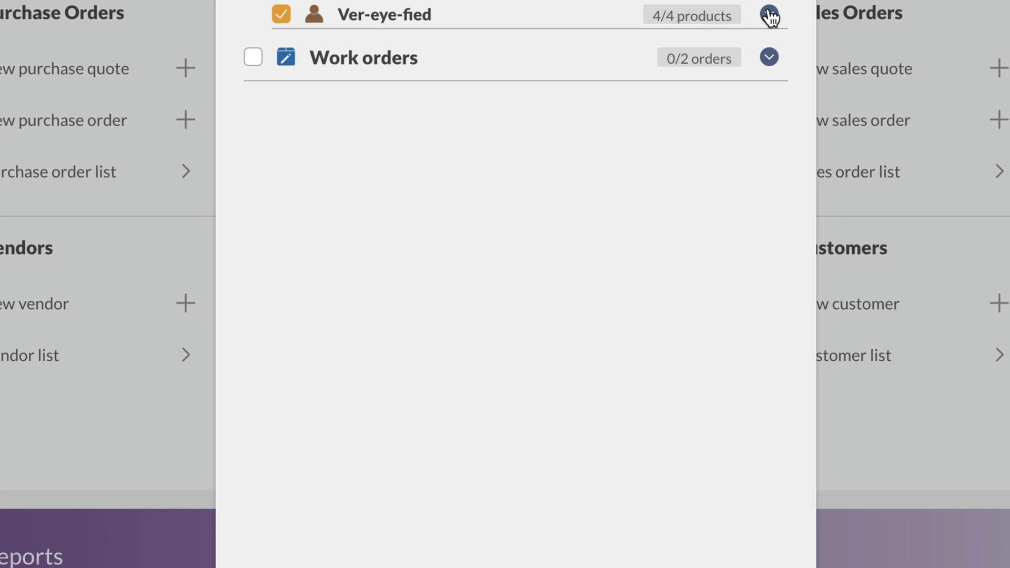
- Add both gift-set work orders and reorder, creating PO-000003 to PO-000005 plus two work orders
{"action": "left_click", "coordinate": [768, 59]}
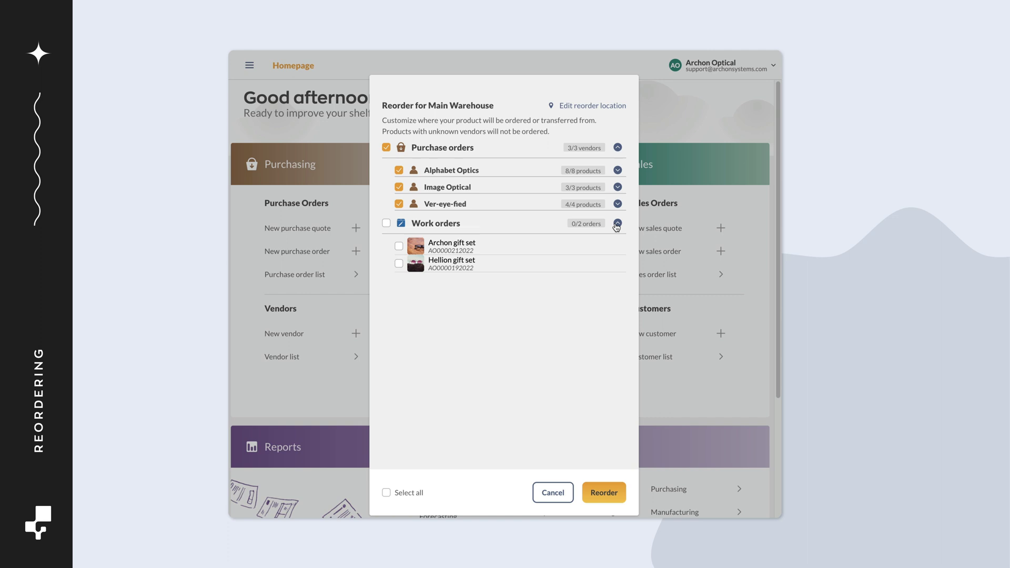
{"action": "left_click", "coordinate": [386, 223]}
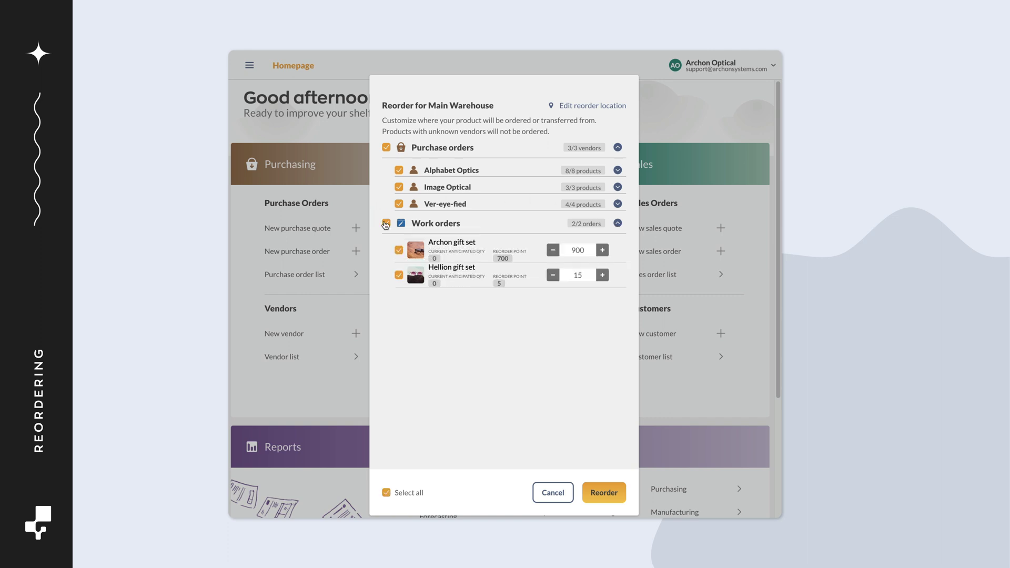
{"action": "left_click", "coordinate": [599, 494]}
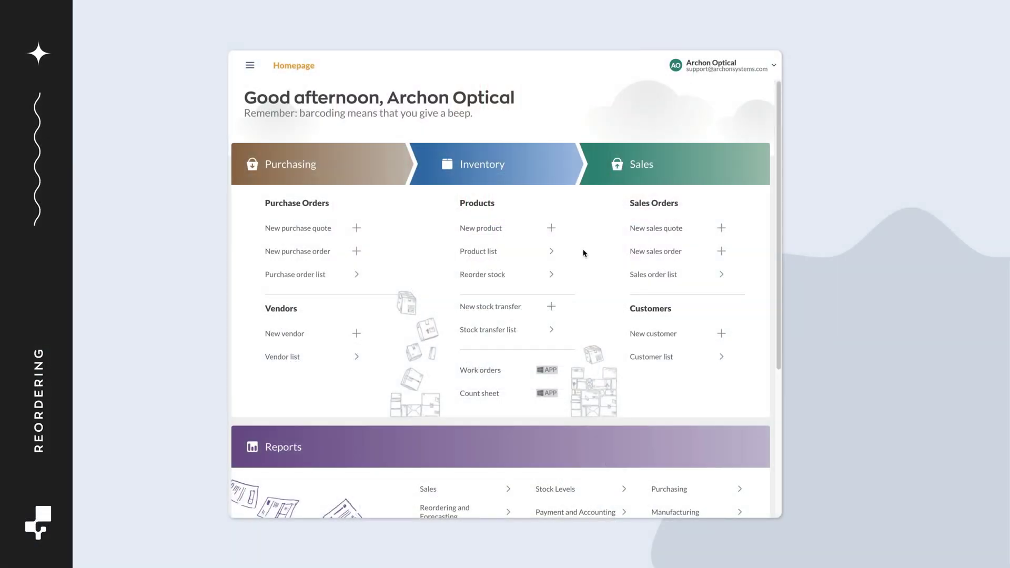
- Start Inventory > Reorder stock from the sidebar and choose Store 1 as the reorder location
{"action": "left_click", "coordinate": [252, 66]}
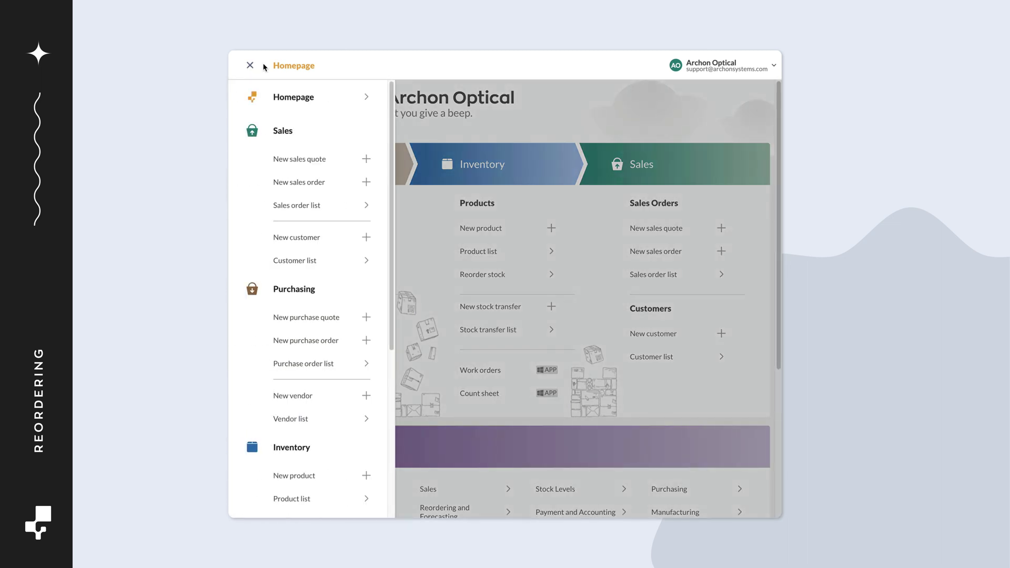
{"action": "scroll", "coordinate": [386, 141], "scroll_direction": "down", "scroll_amount": 1}
{"action": "scroll", "coordinate": [387, 158], "scroll_direction": "down", "scroll_amount": 3}
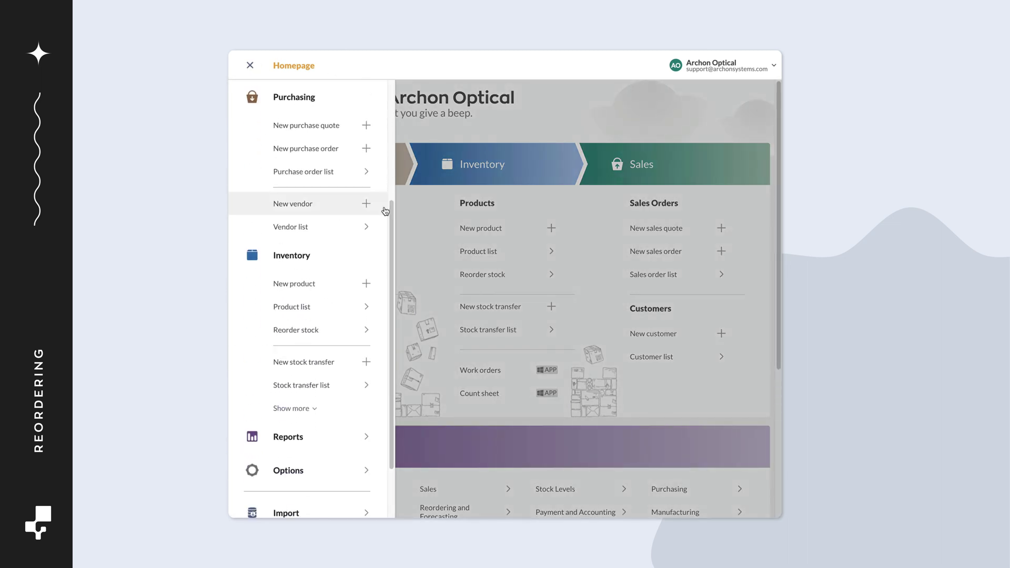
{"action": "left_click", "coordinate": [339, 332]}
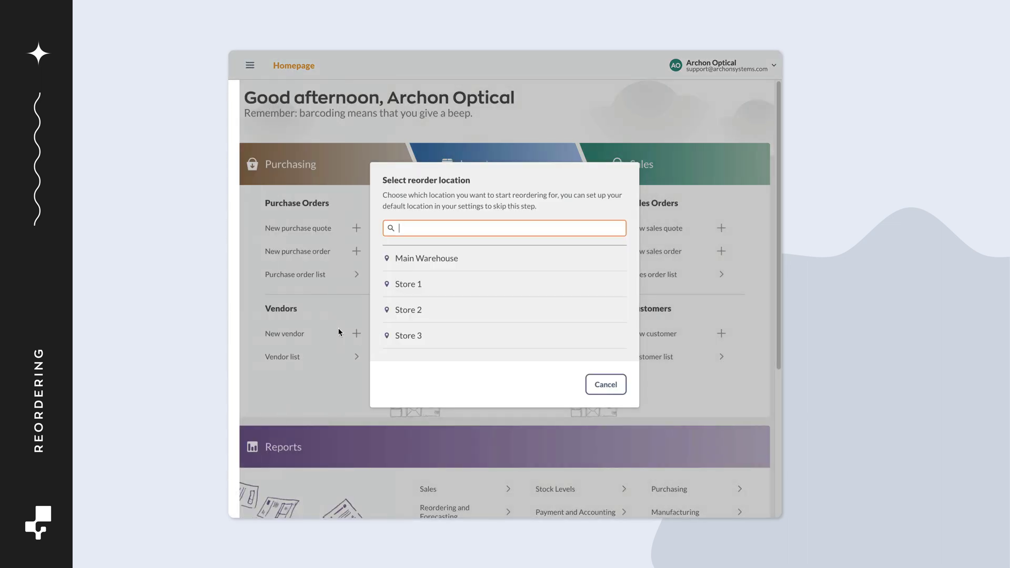
{"action": "left_click", "coordinate": [454, 285]}
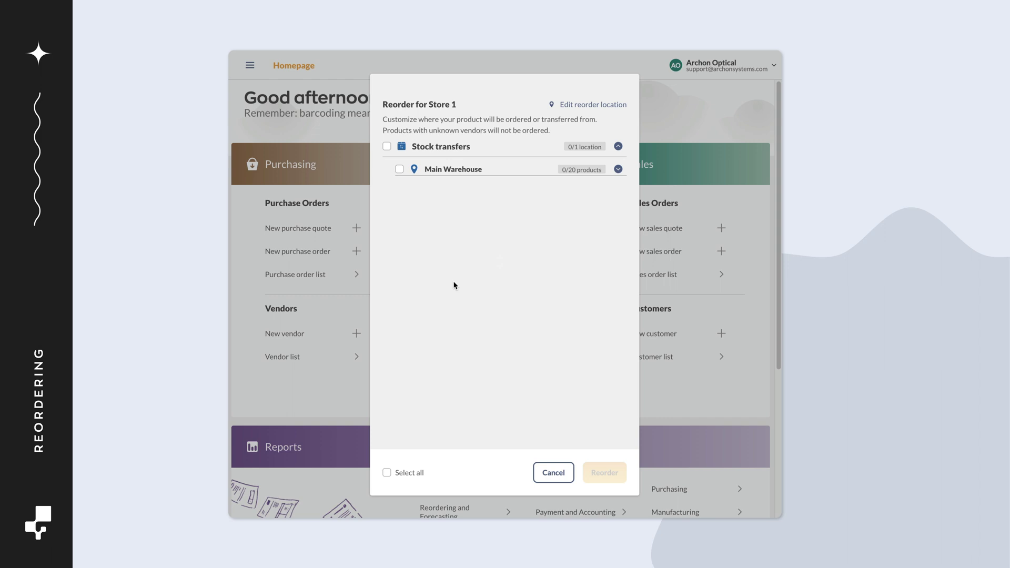
- Expand Main Warehouse's transferable products and change Adept's location to Store 1
{"action": "left_click", "coordinate": [618, 169]}
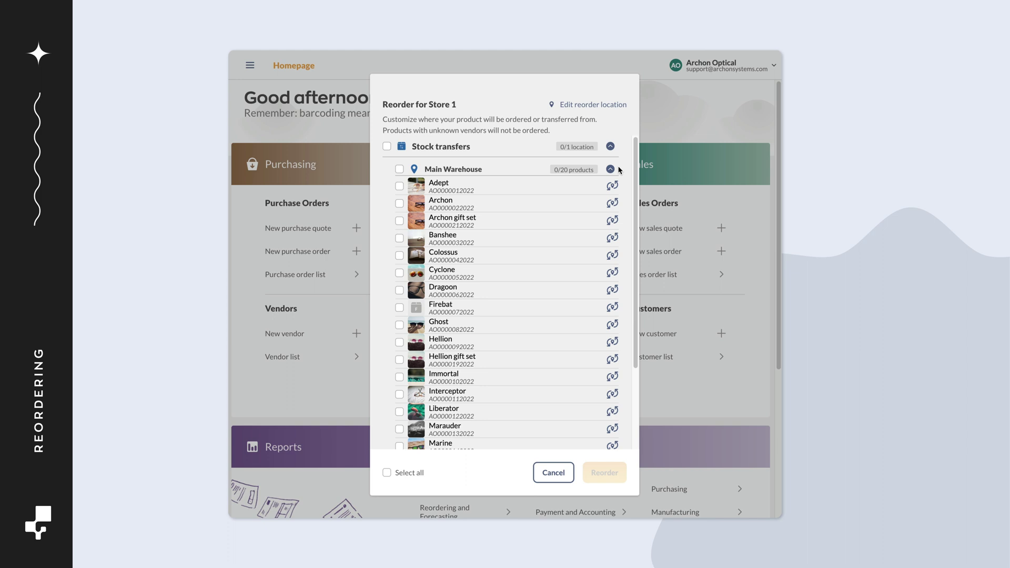
{"action": "left_click", "coordinate": [611, 186]}
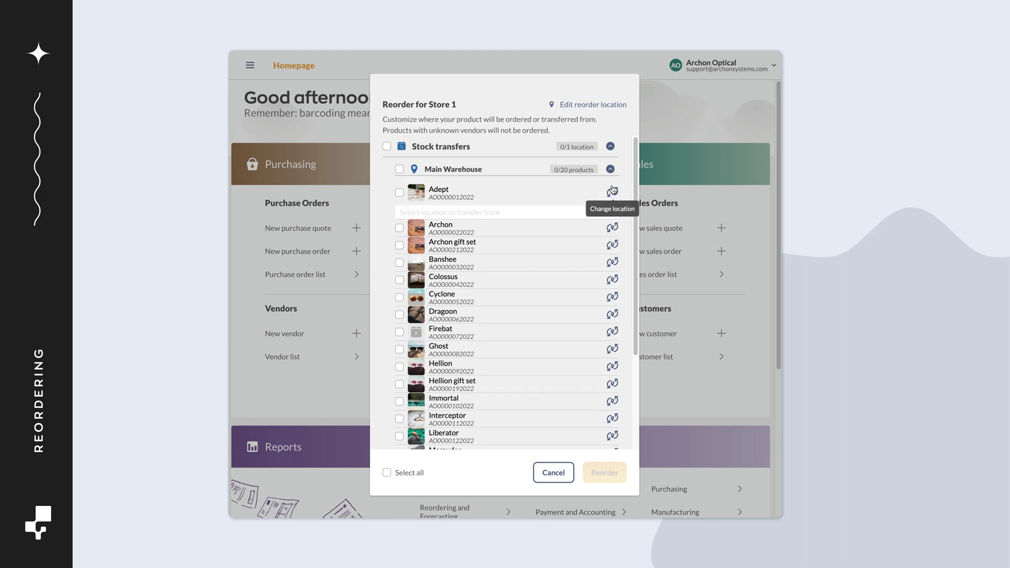
{"action": "left_click", "coordinate": [605, 211]}
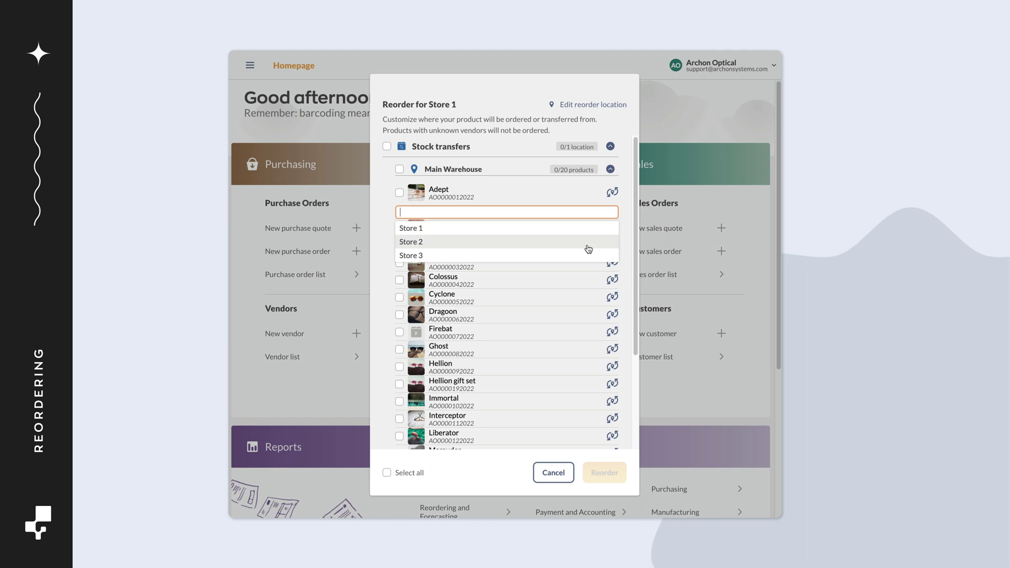
{"action": "left_click", "coordinate": [589, 231]}
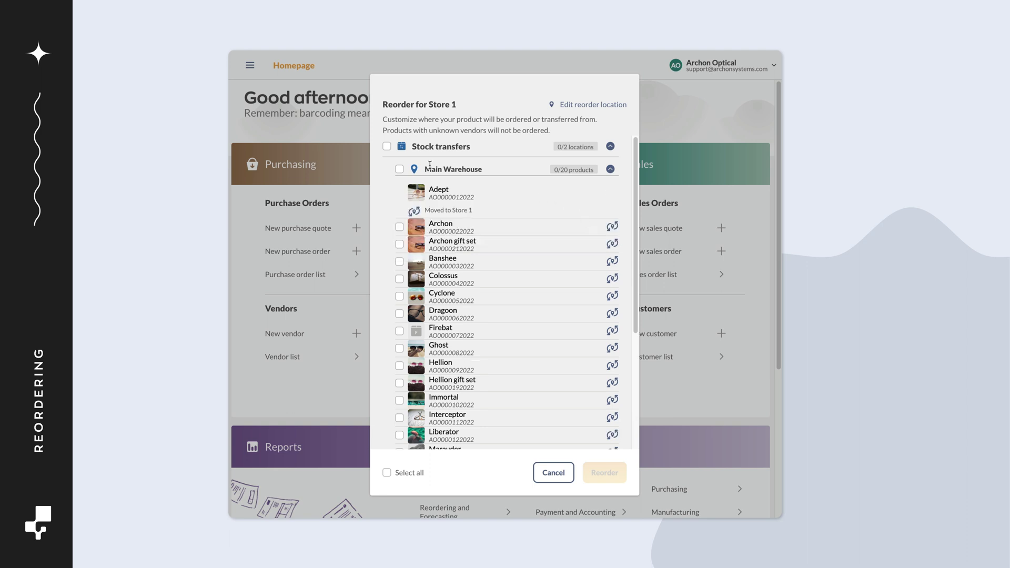
- Select all 20 Main Warehouse products and create stock transfer ST-000001 for Store 1
{"action": "left_click", "coordinate": [400, 169]}
{"action": "left_click", "coordinate": [399, 244]}
{"action": "left_click", "coordinate": [399, 308]}
{"action": "left_click", "coordinate": [399, 347]}
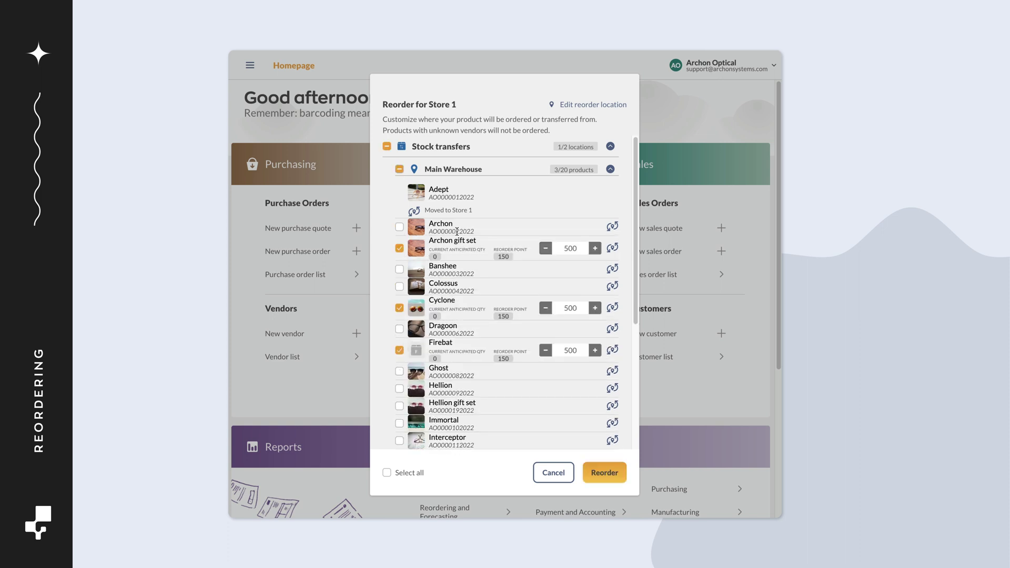
{"action": "left_click", "coordinate": [399, 171]}
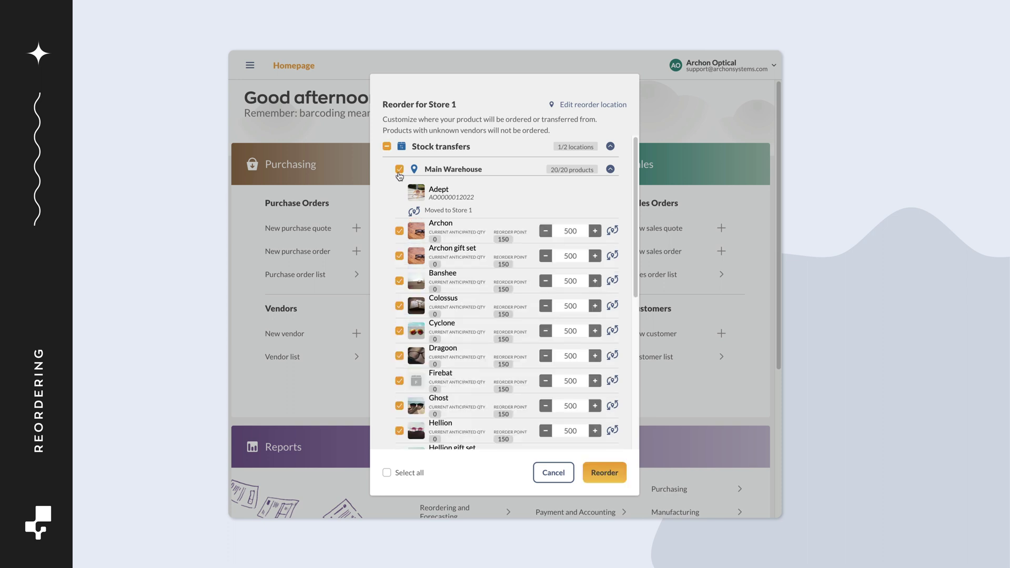
{"action": "left_click", "coordinate": [604, 472]}
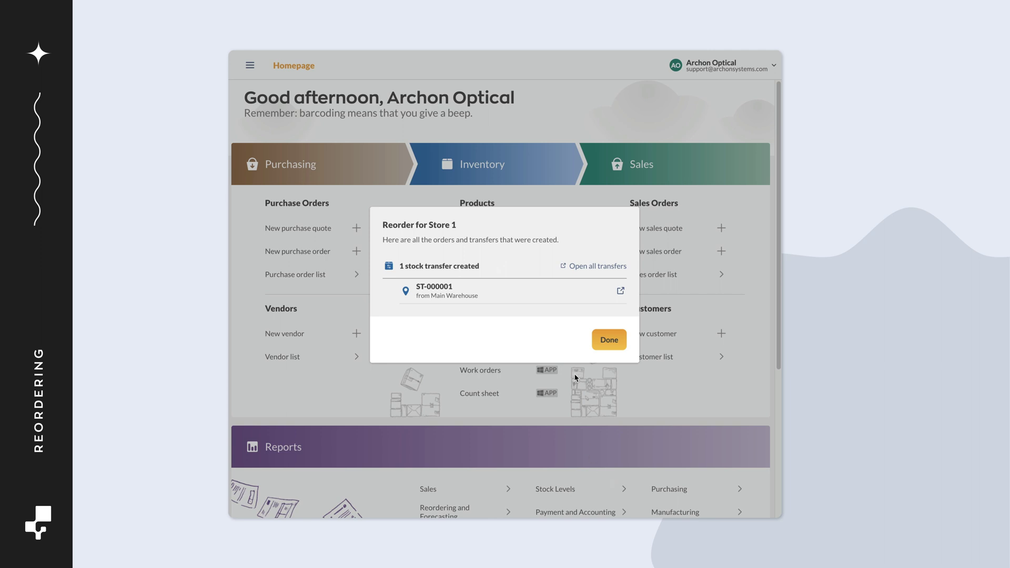
- Open the newly created stock transfer ST-000001
{"action": "left_click", "coordinate": [620, 292]}
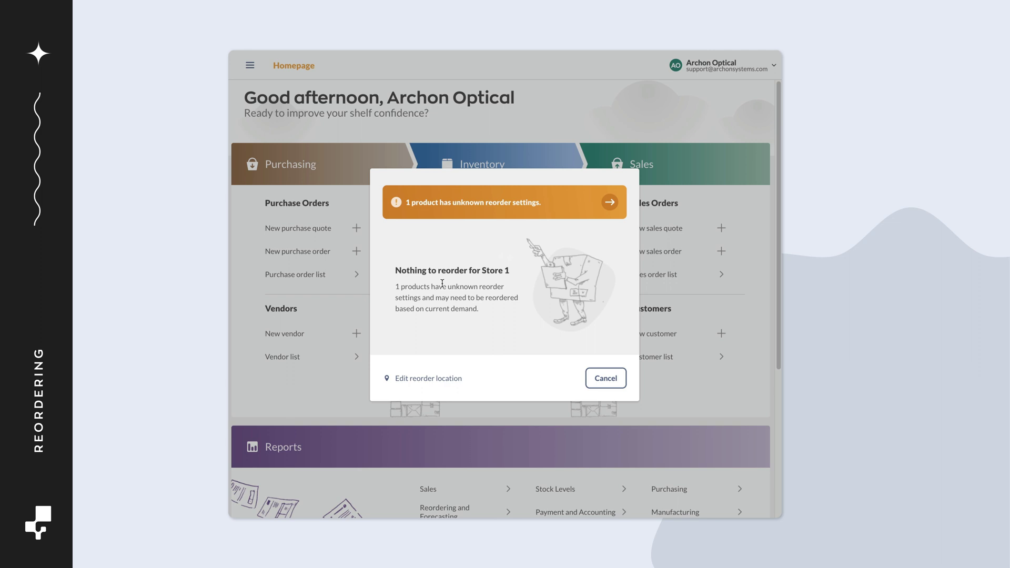
- Set Raven gift set to restock by transfer from Main Warehouse, reorder point 3, quantity 5
{"action": "left_click", "coordinate": [609, 203]}
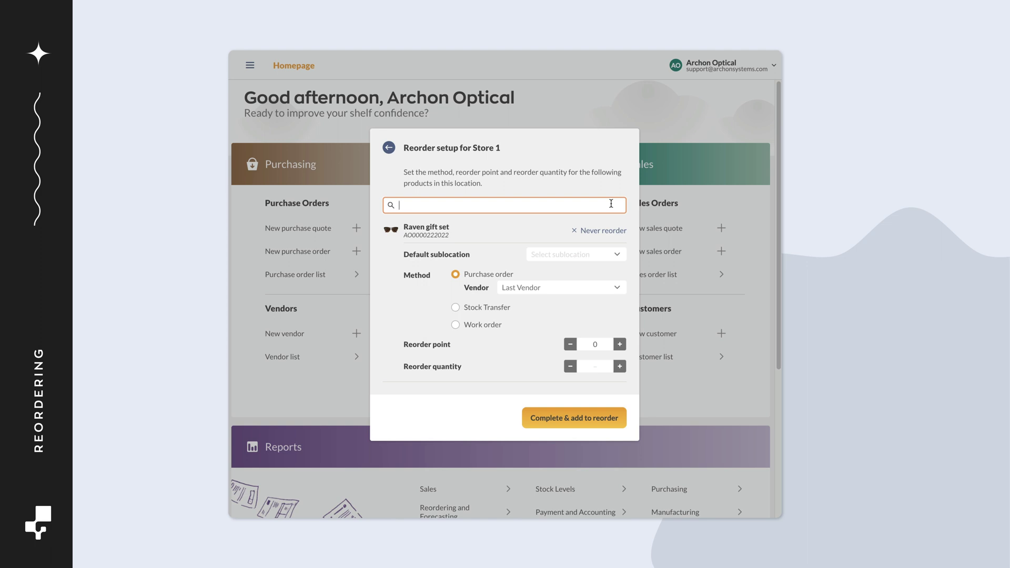
{"action": "left_click", "coordinate": [489, 309]}
{"action": "left_click", "coordinate": [536, 306]}
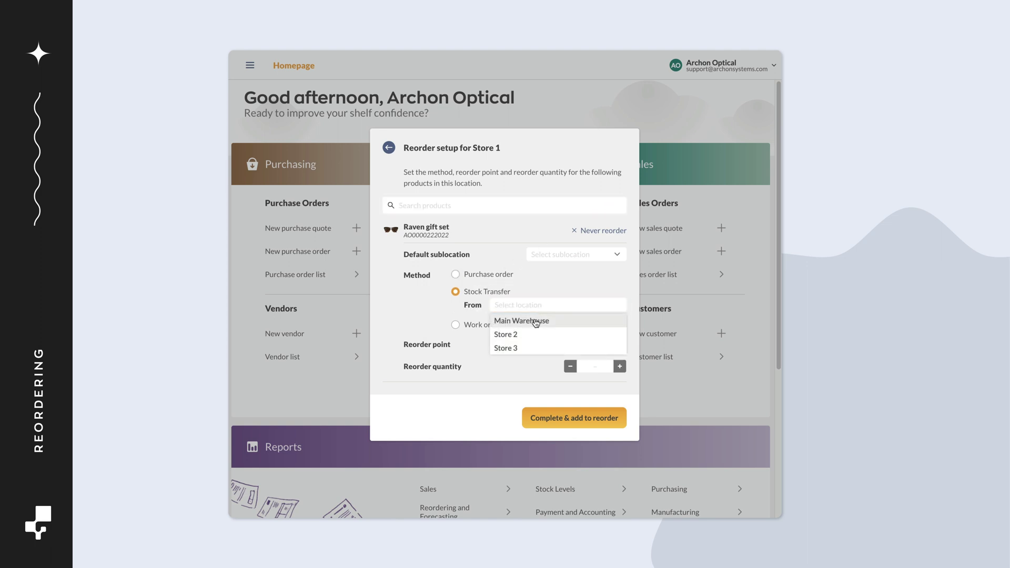
{"action": "left_click", "coordinate": [535, 321]}
{"action": "left_click", "coordinate": [592, 344]}
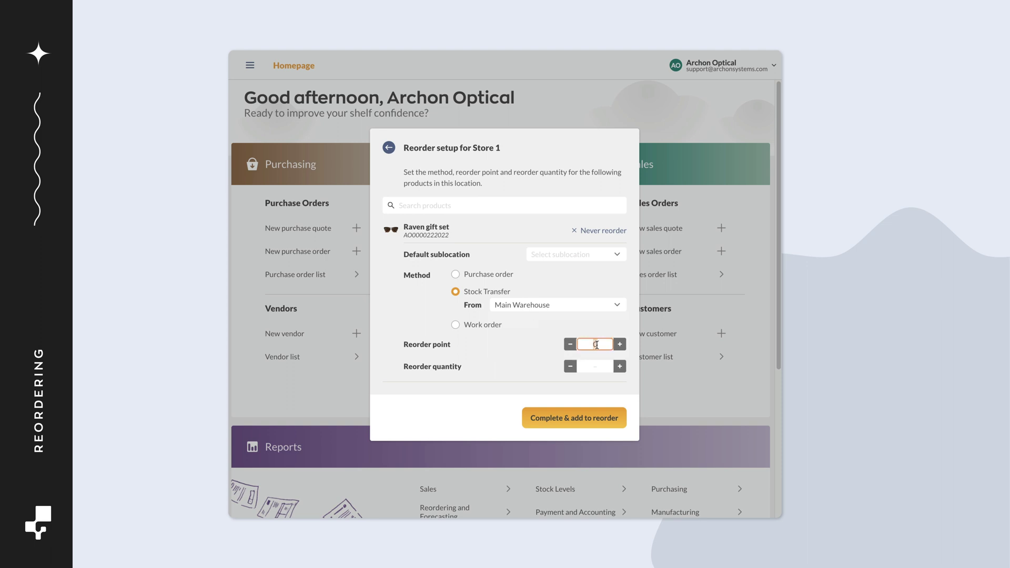
{"action": "type", "text": "3"}
{"action": "left_click", "coordinate": [595, 366]}
{"action": "type", "text": "5"}
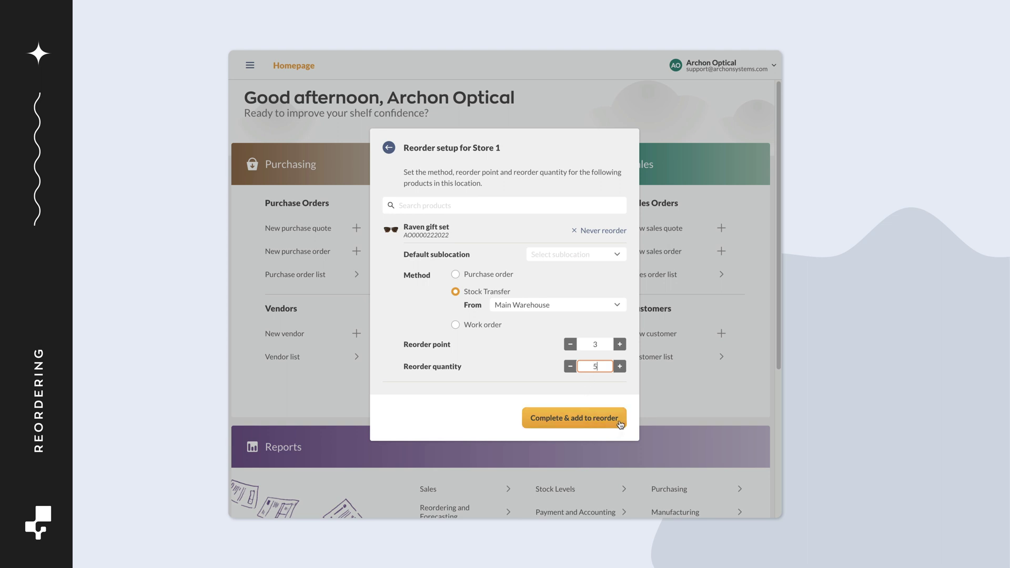
- Add Raven gift set to the reorder and create stock transfer ST-000002 from Main Warehouse
{"action": "left_click", "coordinate": [600, 418]}
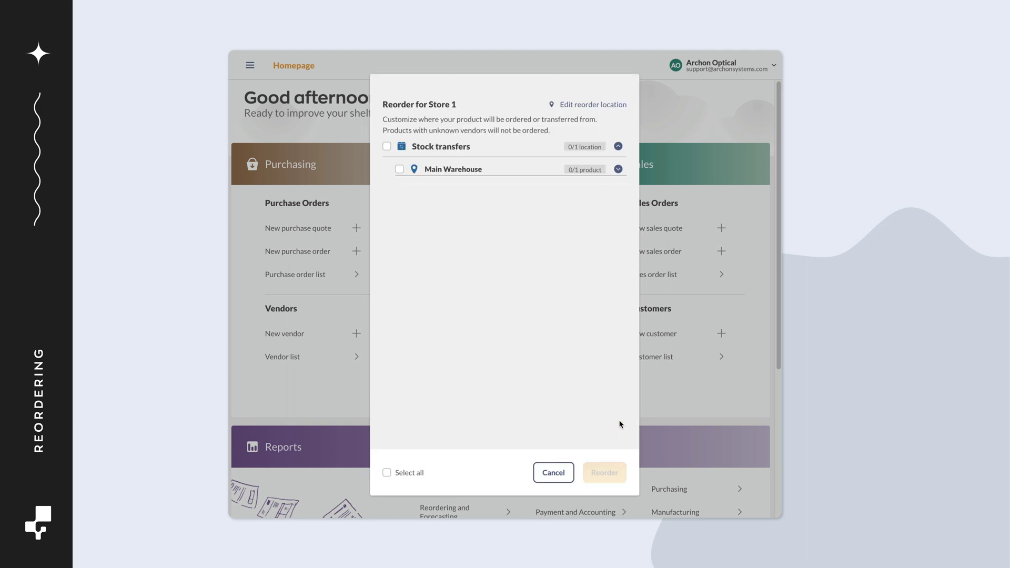
{"action": "left_click", "coordinate": [399, 169]}
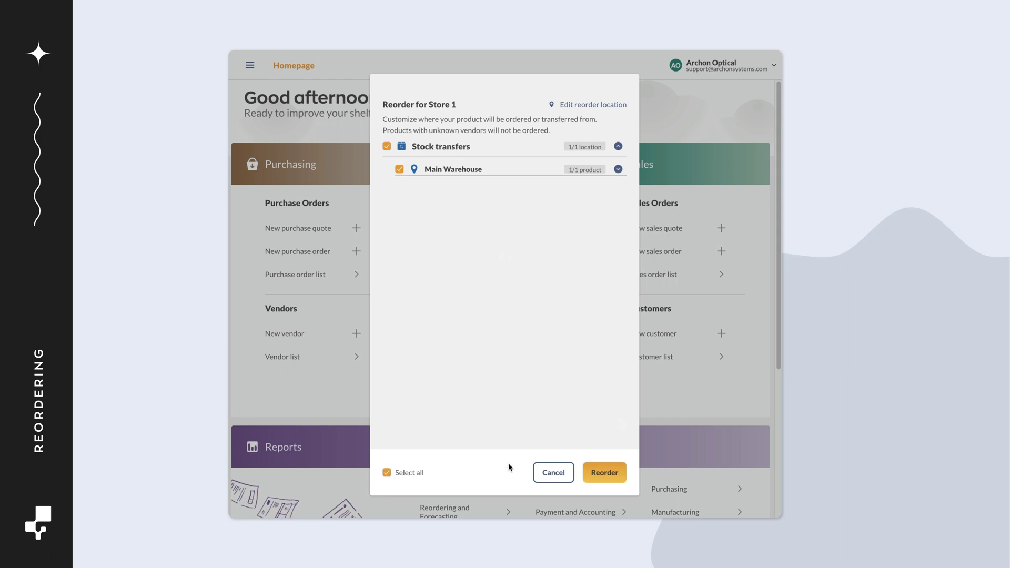
{"action": "left_click", "coordinate": [605, 480]}
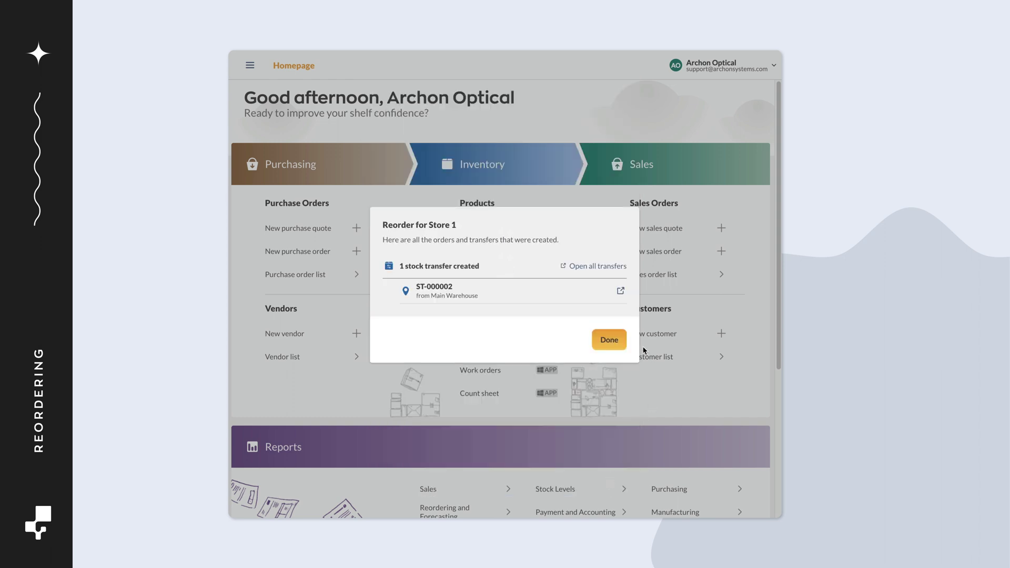
{"action": "left_click", "coordinate": [609, 340]}
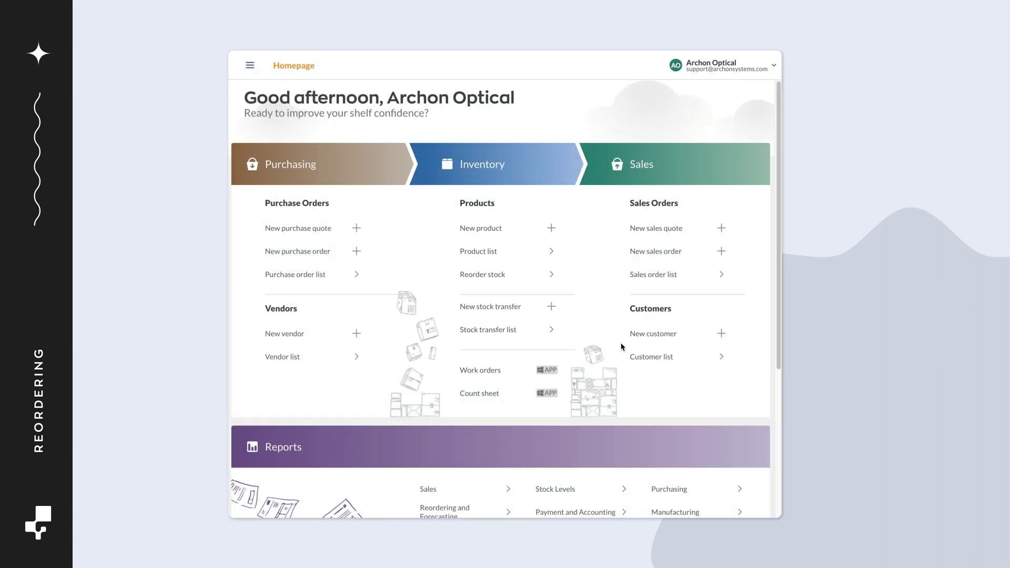